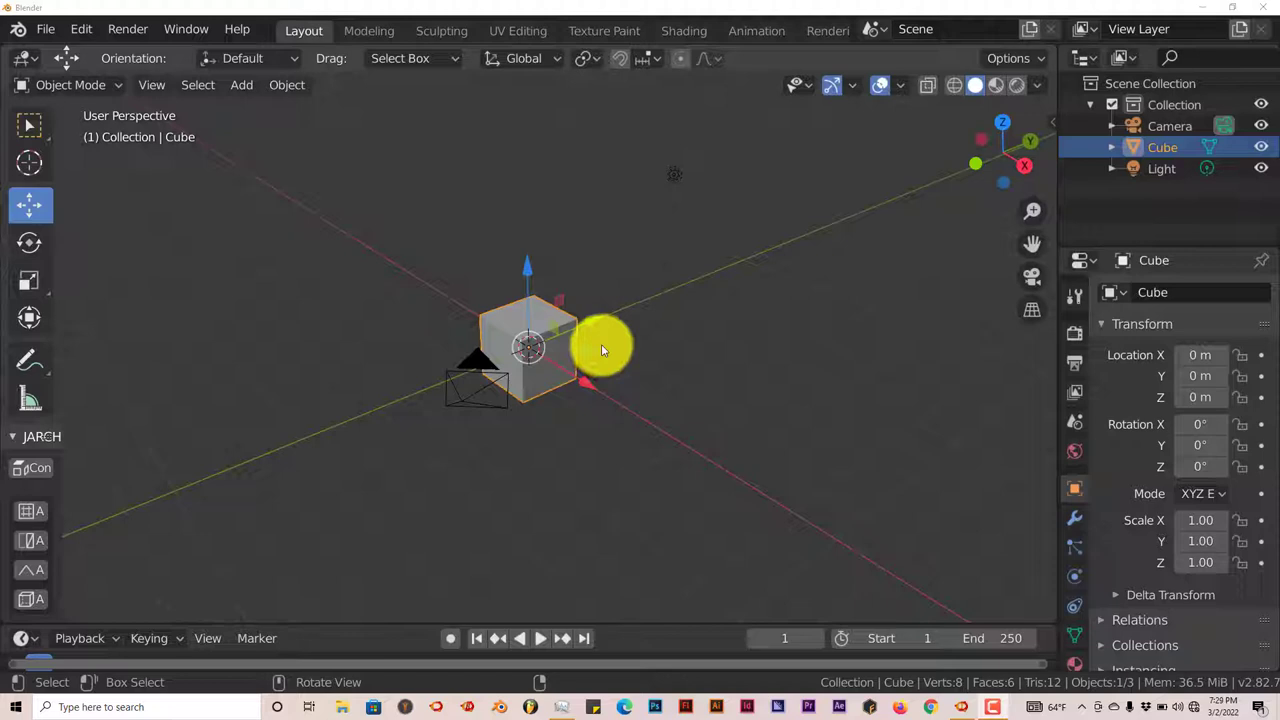
Duplicate the original light along X to create Light.001 at X 8.32
scroll(593, 362, "up", 5)
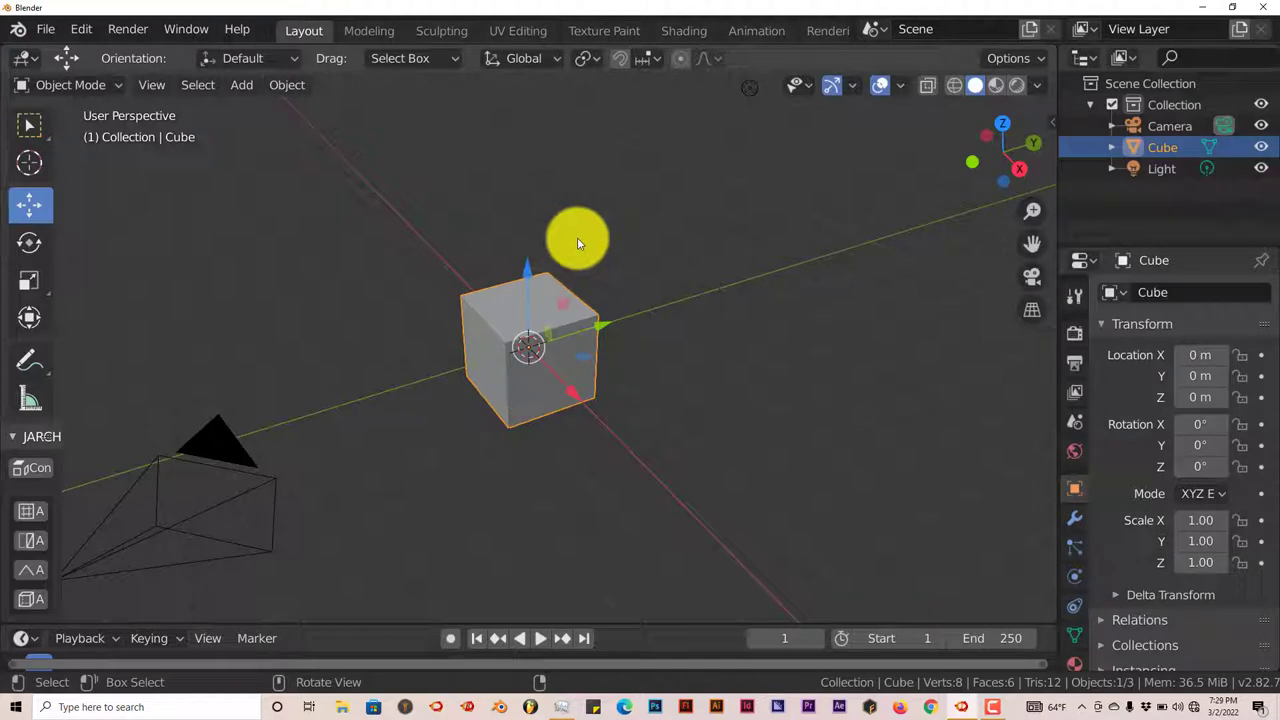
scroll(600, 303, "down", 4)
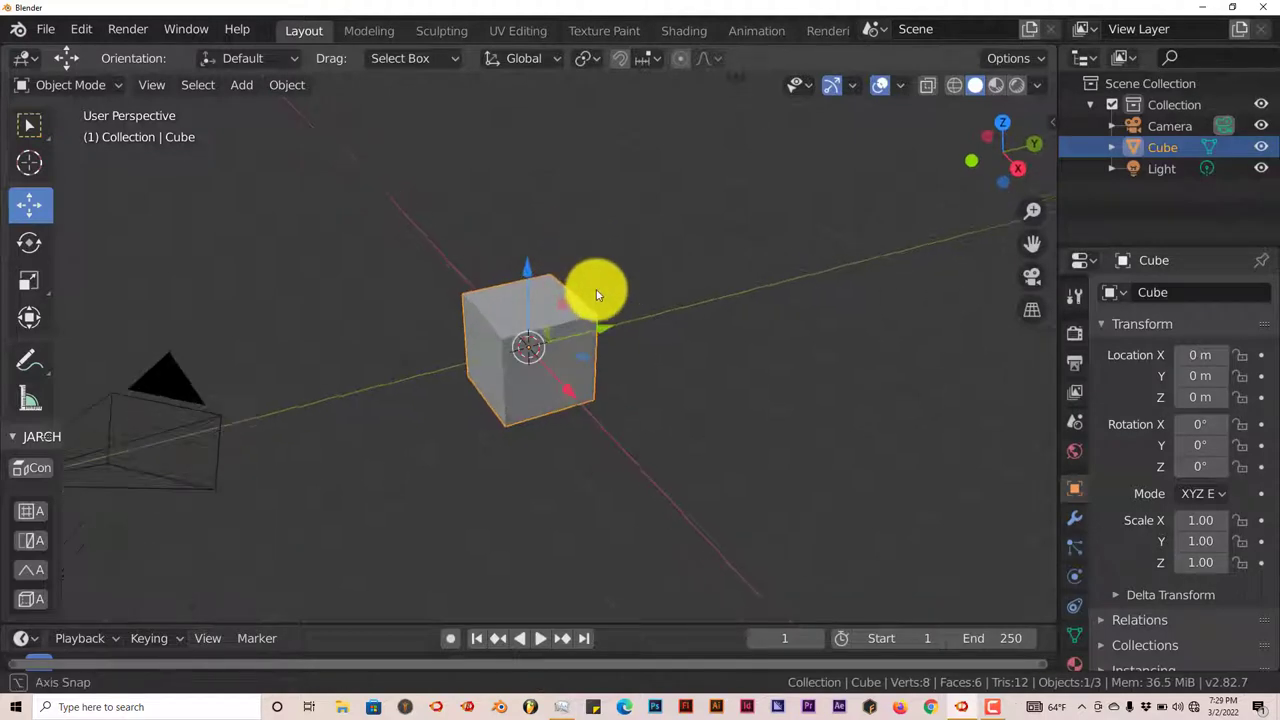
left_click(659, 191)
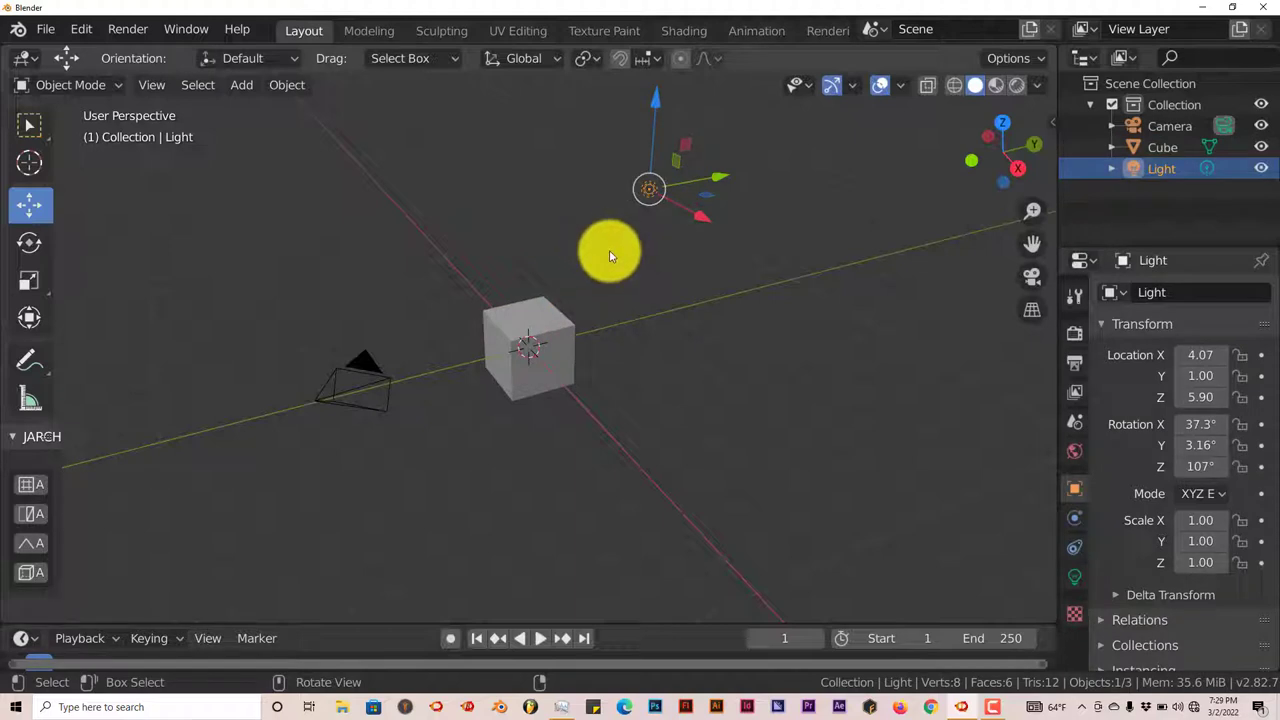
key("shift+d")
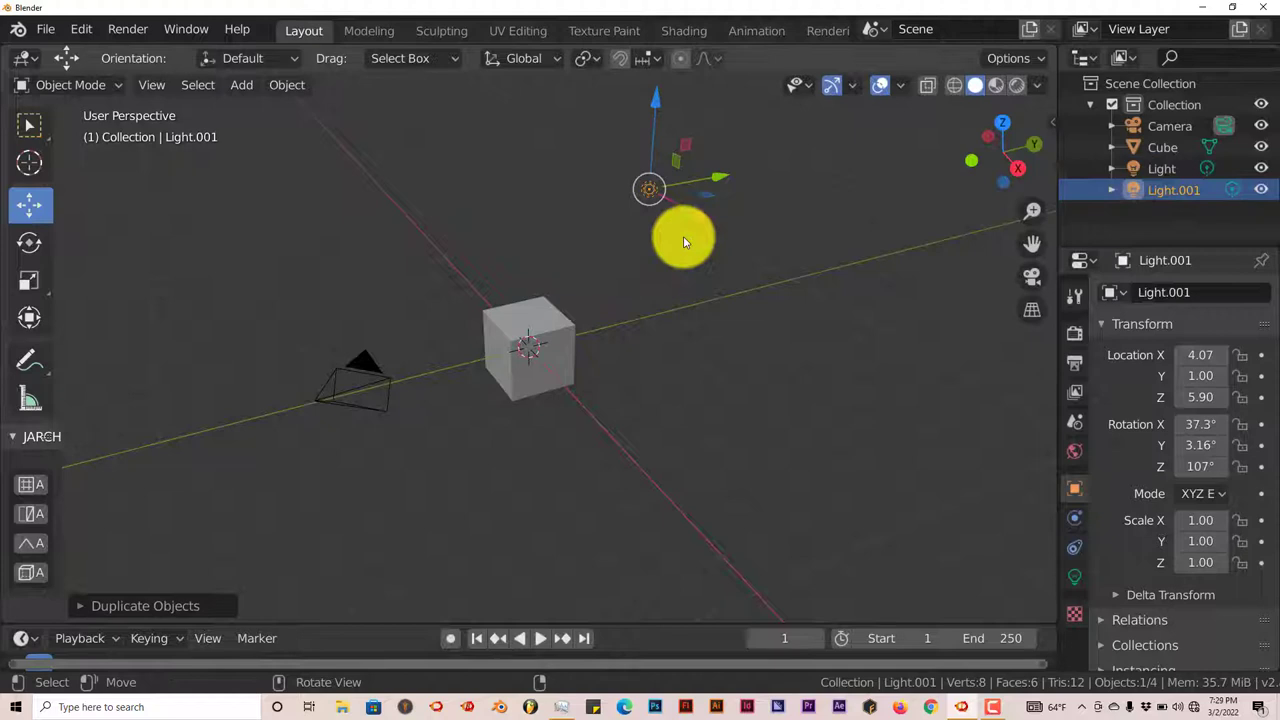
key("x")
left_click(826, 297)
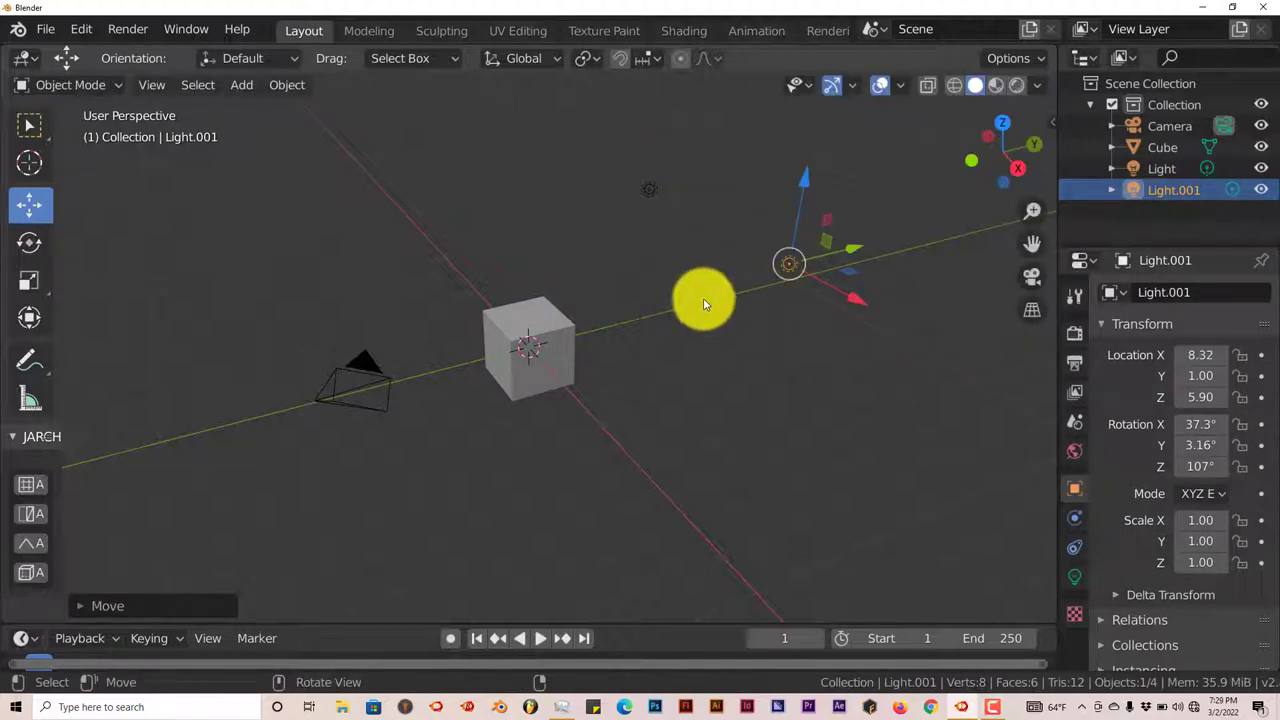
Duplicate again and move Light.002 along X to -5.71, across the cube
key("shift+d")
left_click(705, 297)
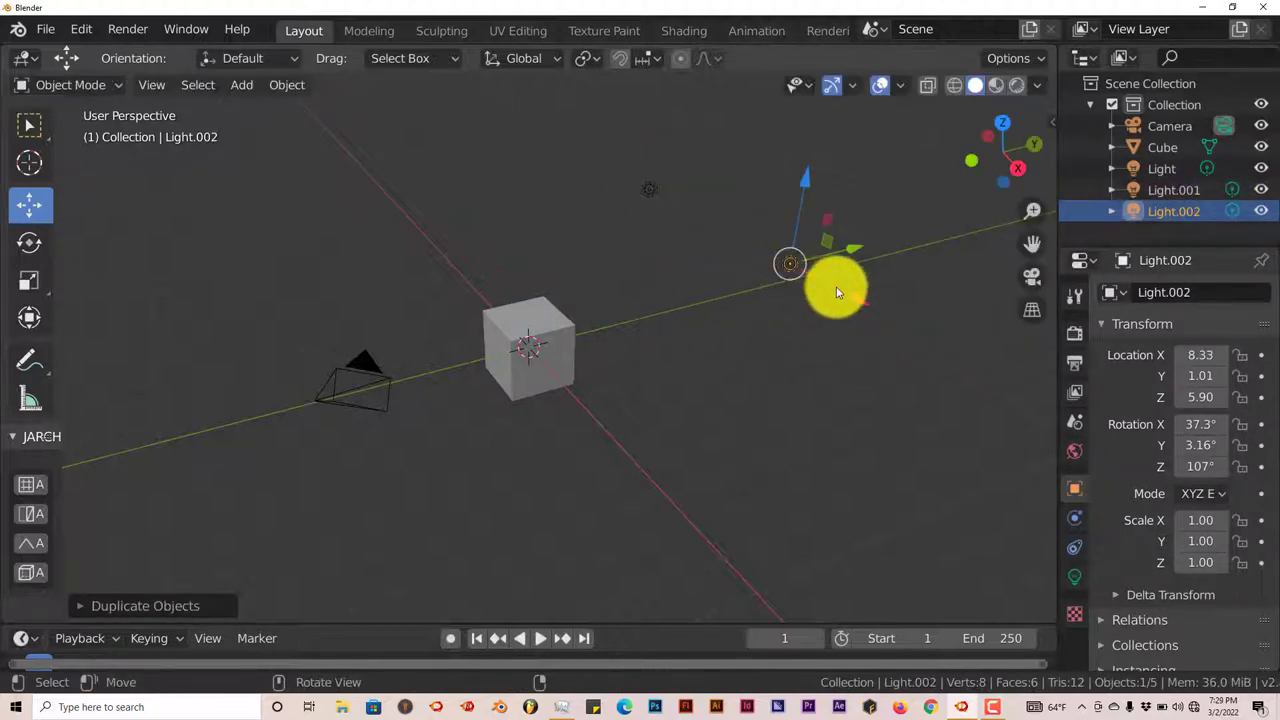
key("g")
key("x")
left_click(503, 197)
Move the original Light along X to 1.67
middle_click_drag(503, 197, 615, 293)
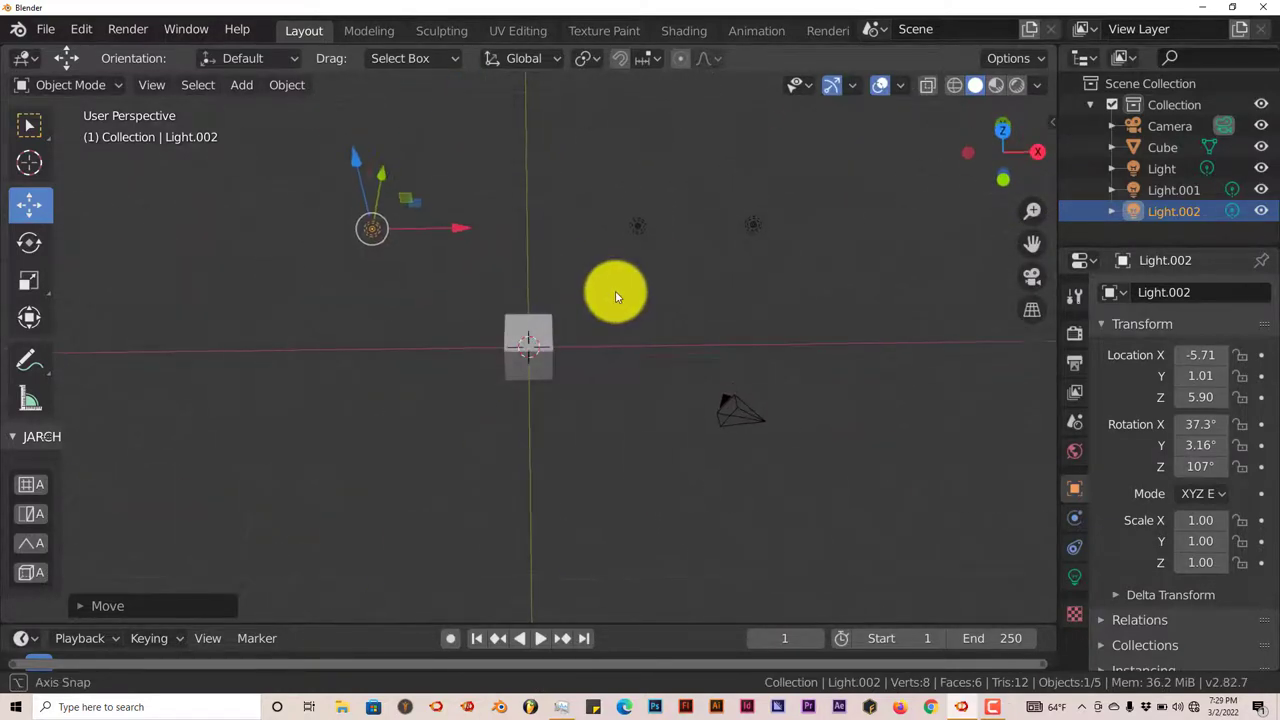
left_click(634, 228)
key("g")
key("x")
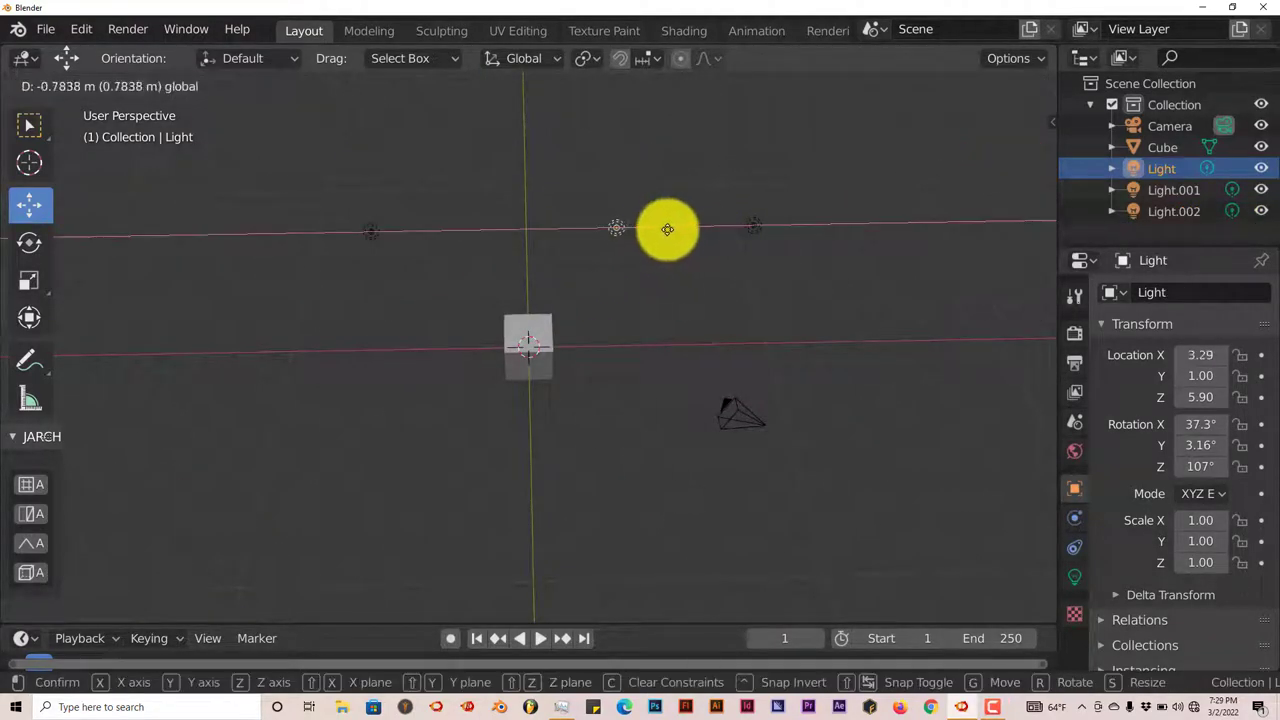
left_click(621, 232)
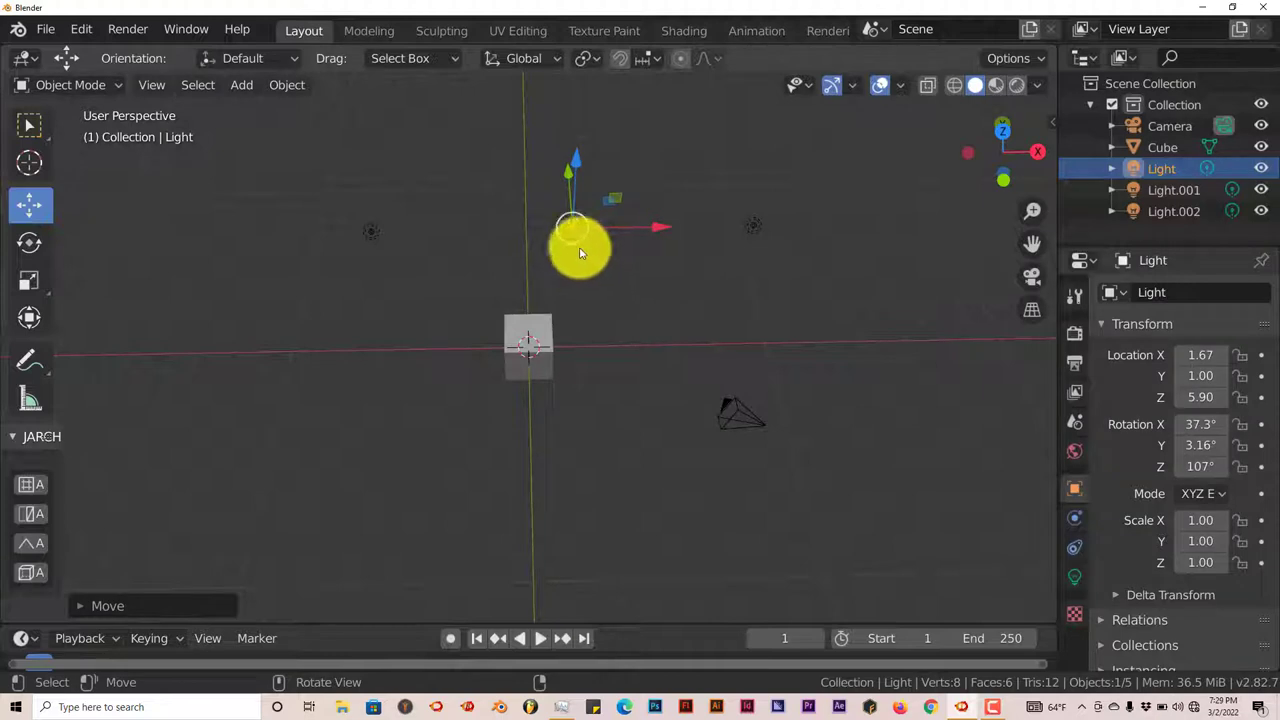
Change the original Light's type to Sun in its Light properties
left_click(1074, 577)
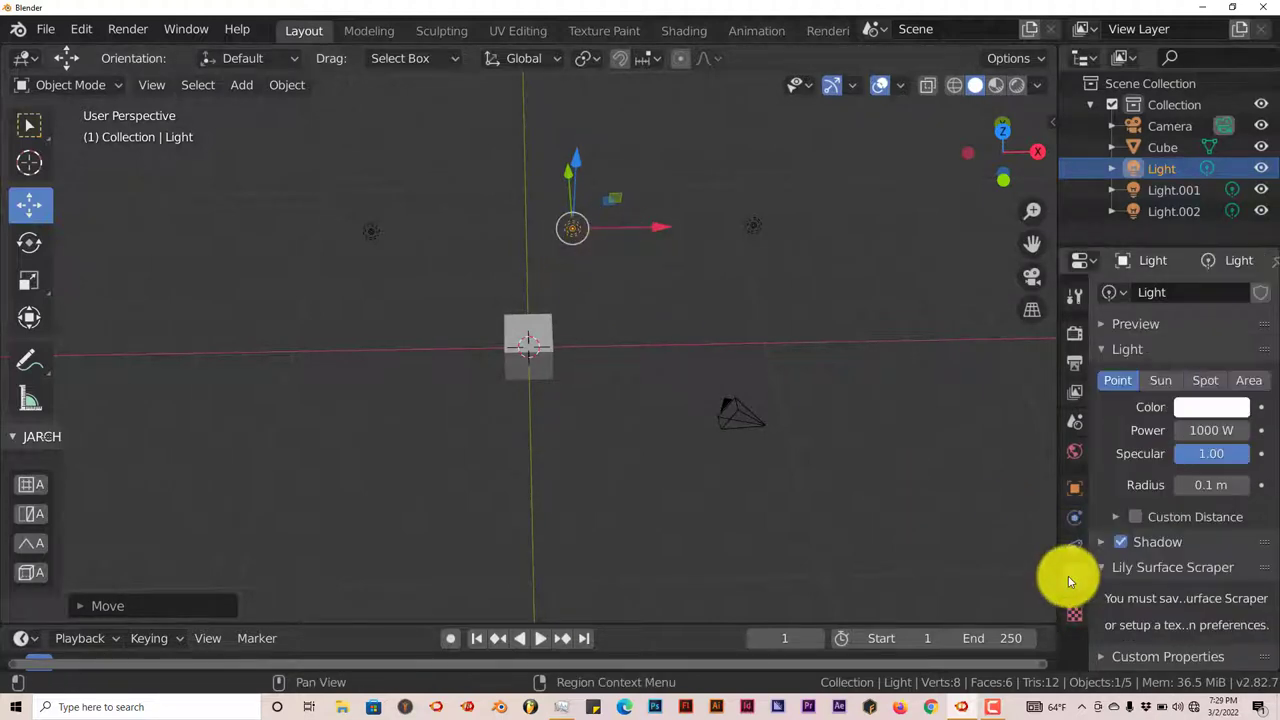
left_click(1158, 382)
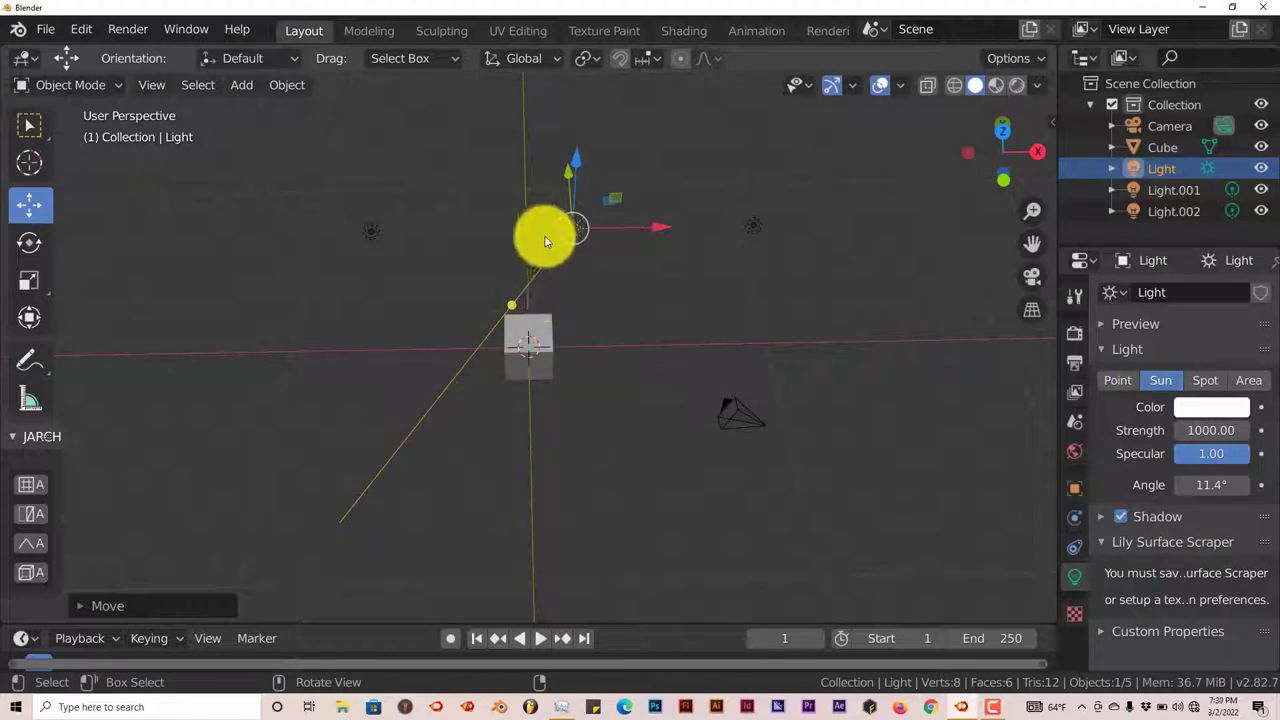
middle_click_drag(509, 306, 574, 363)
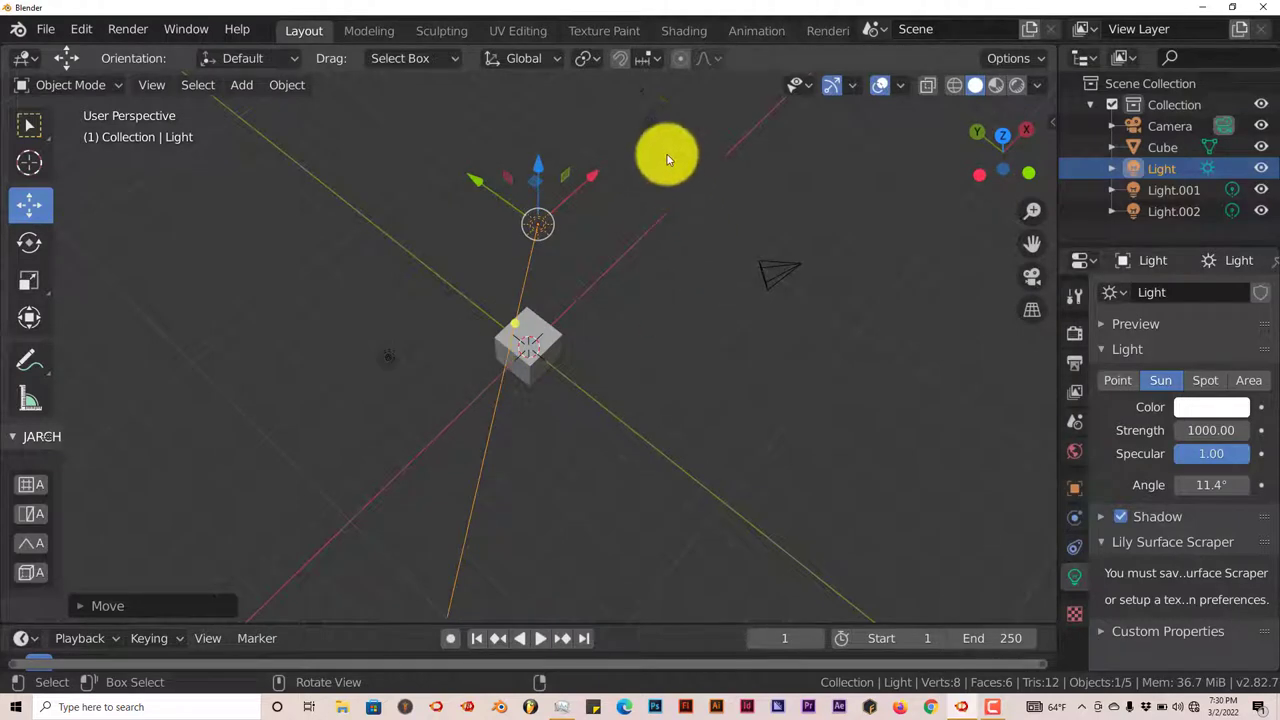
Change Light.001's type to Spot
left_click(651, 124)
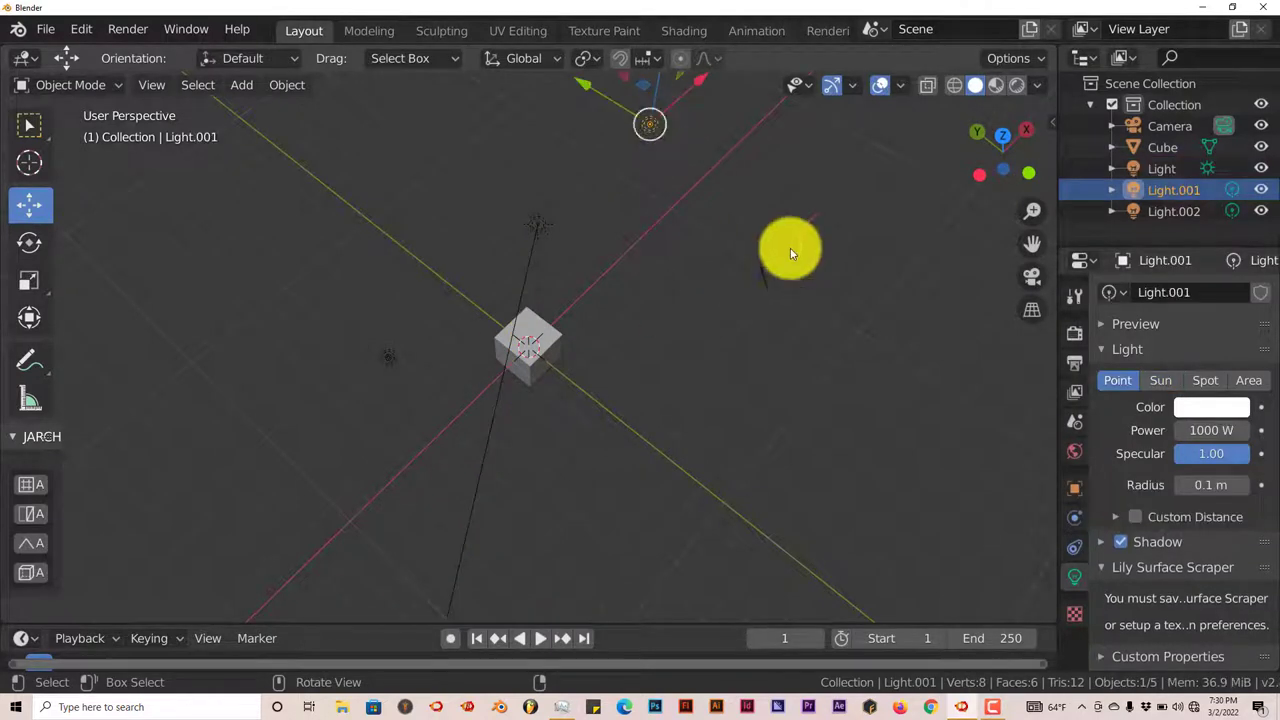
left_click(1205, 380)
middle_click_drag(790, 405, 720, 400)
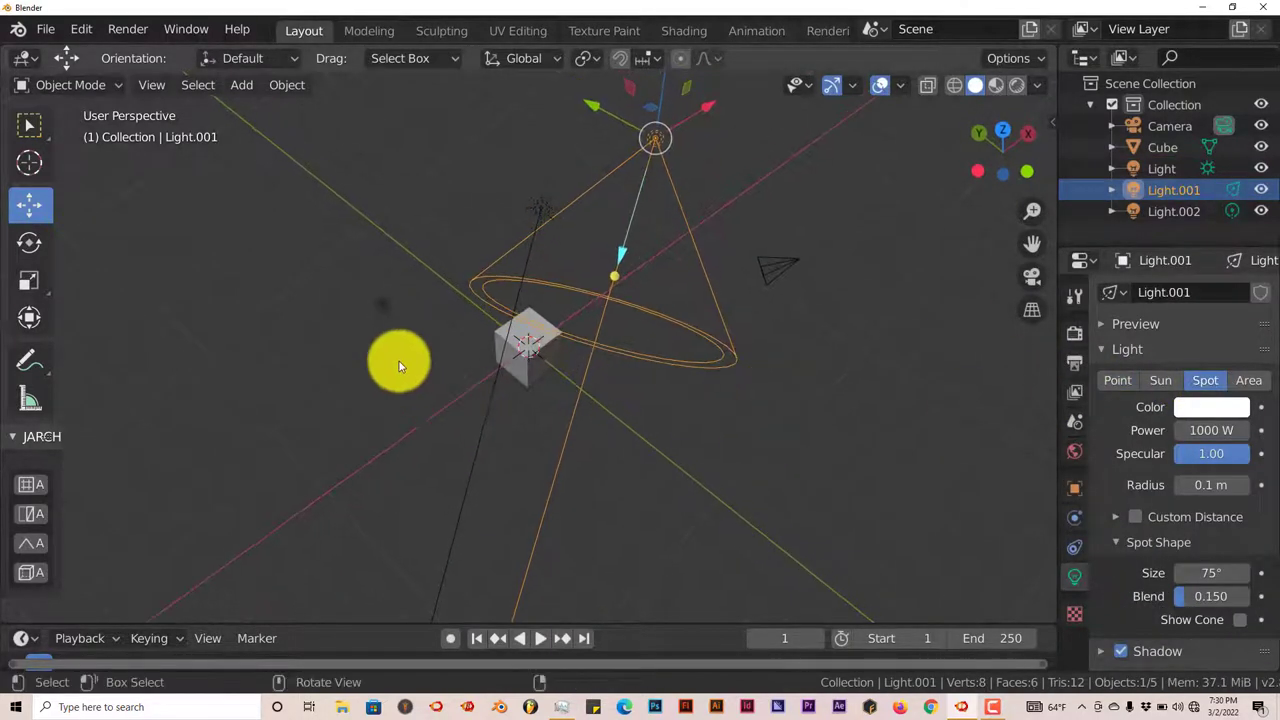
Change Light.002's type to Area
left_click(381, 306)
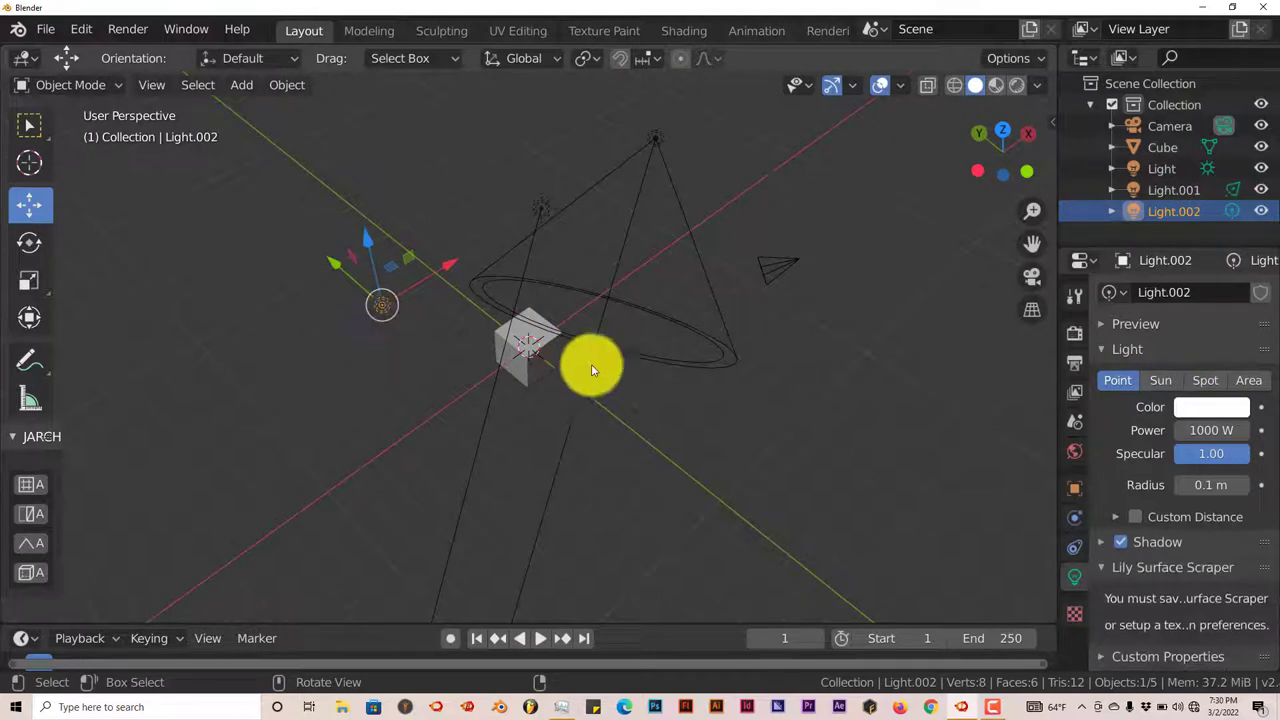
left_click(1248, 380)
middle_click_drag(243, 414, 526, 363)
Rotate the area light Light.002 with the Rotate tool to aim at the cube
scroll(523, 343, "up", 2)
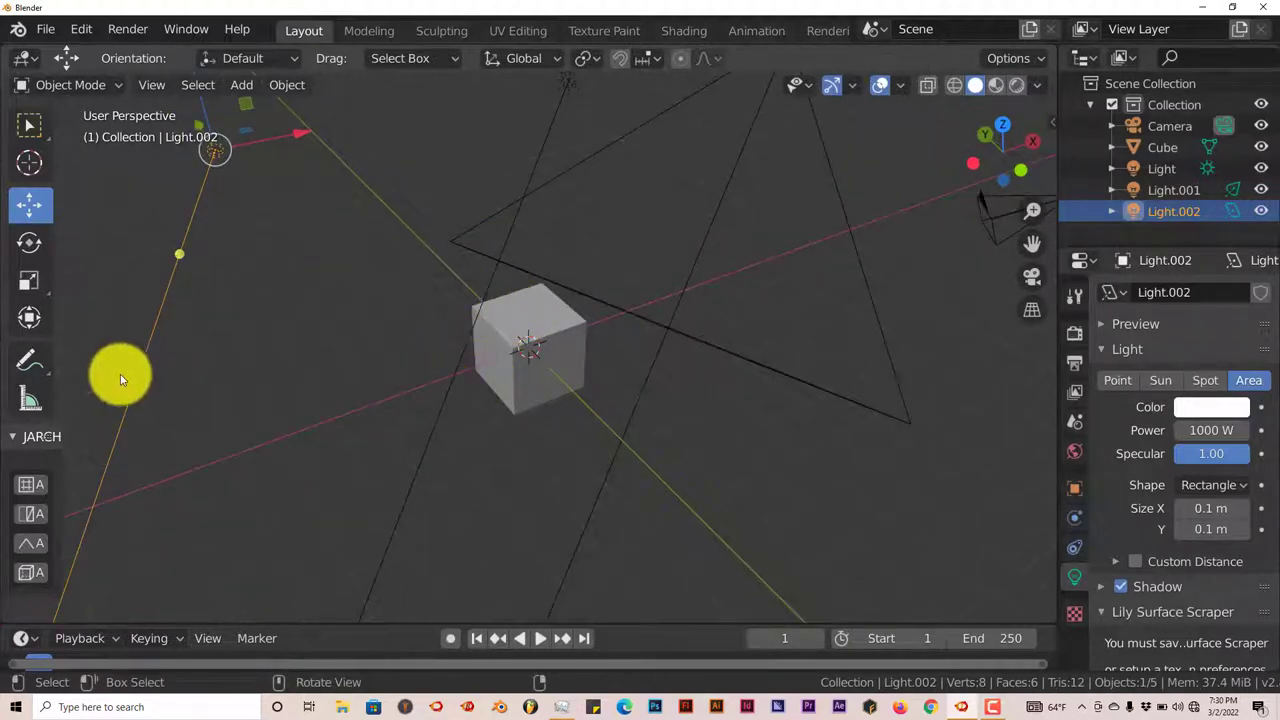
left_click(30, 245)
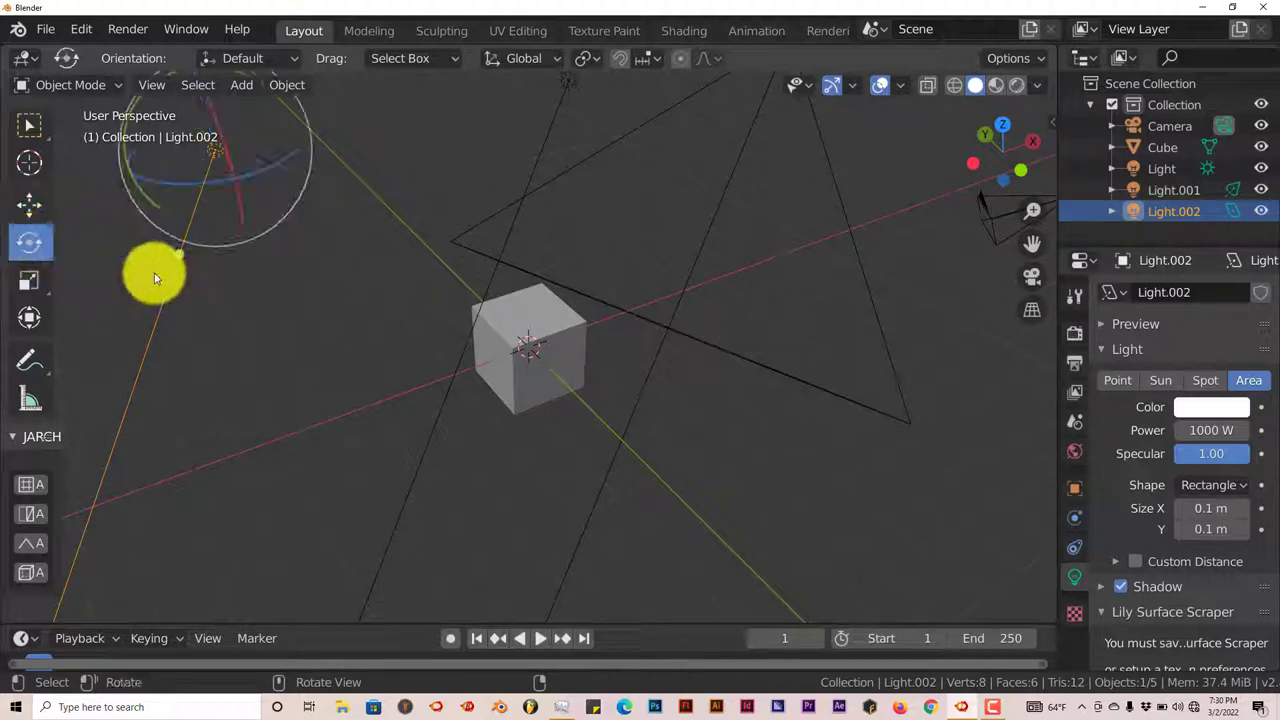
left_click_drag(189, 249, 471, 327)
middle_click_drag(471, 327, 451, 283)
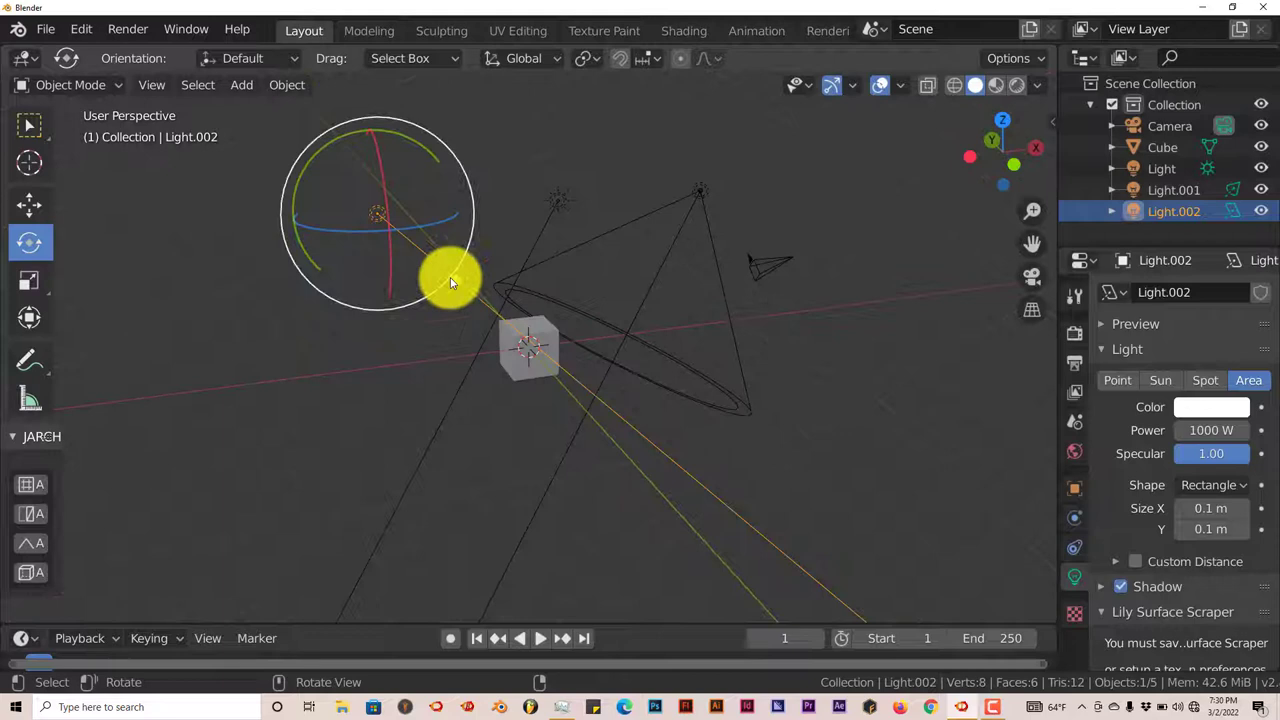
left_click_drag(457, 277, 520, 332)
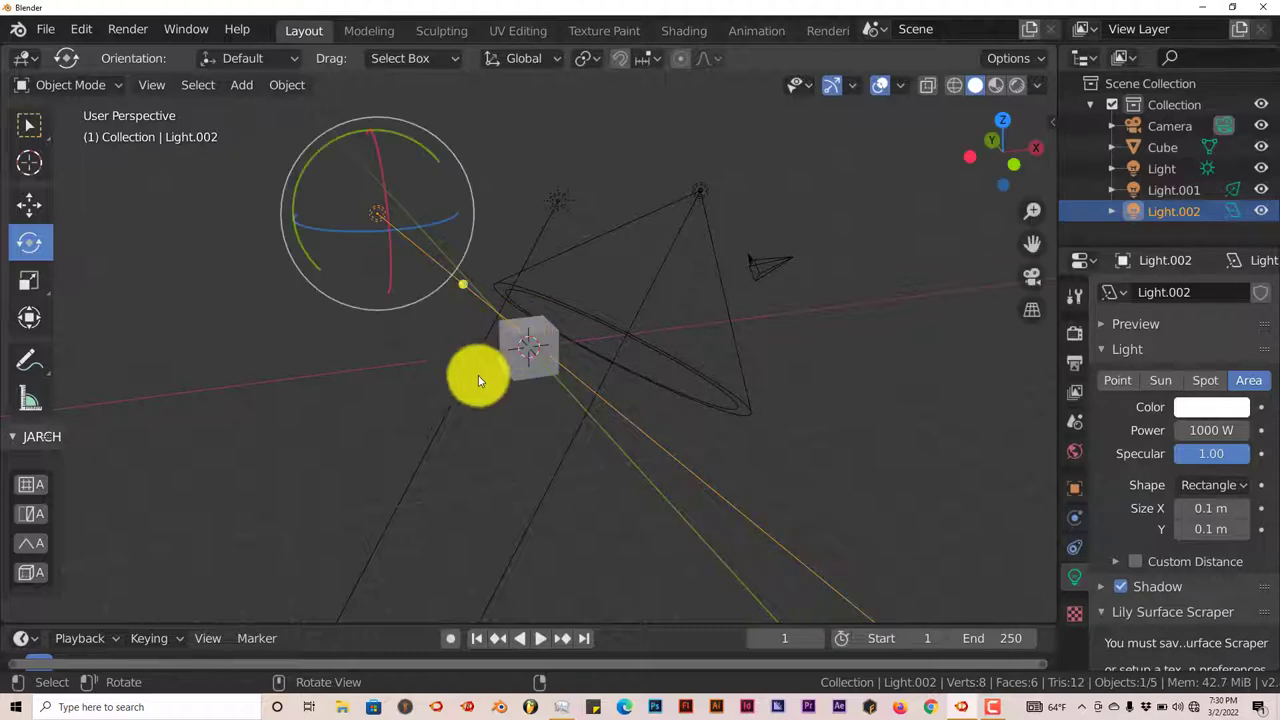
middle_click_drag(478, 375, 437, 403)
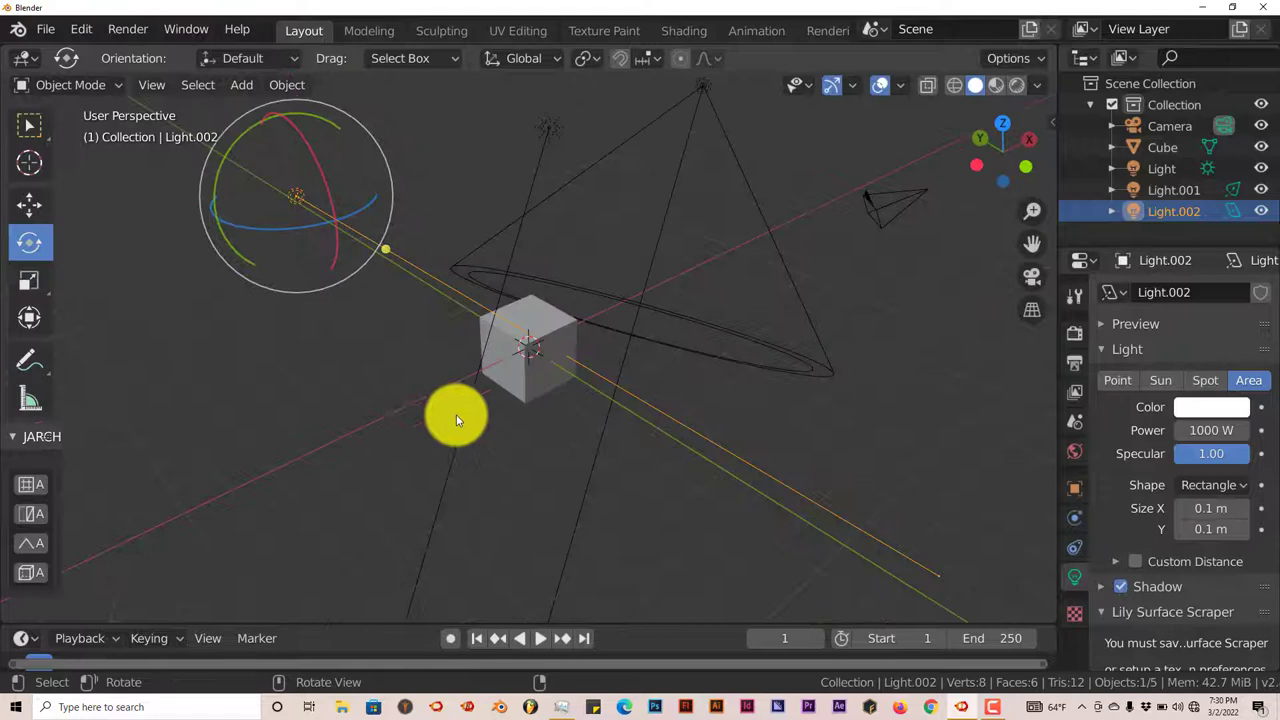
Rotate the sun Light so its direction points at the cube
left_click(451, 417)
left_click_drag(503, 234, 545, 318)
middle_click_drag(545, 318, 460, 378)
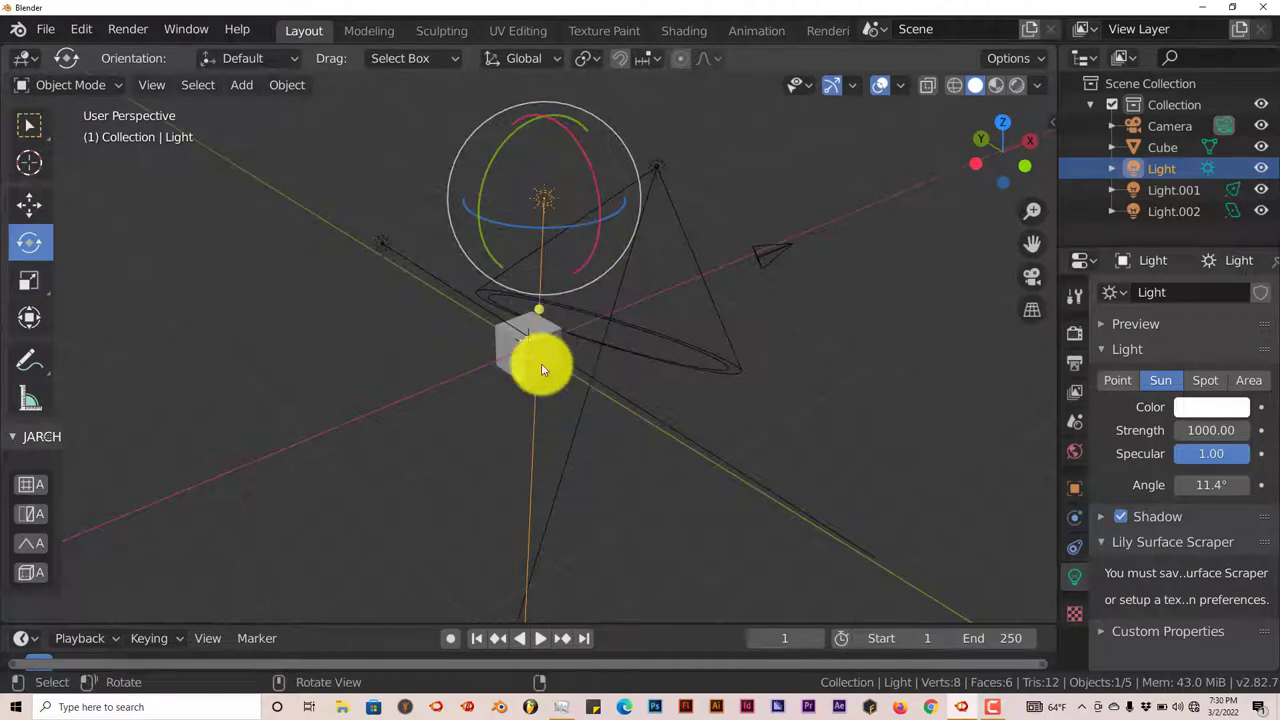
middle_click_drag(543, 364, 594, 256)
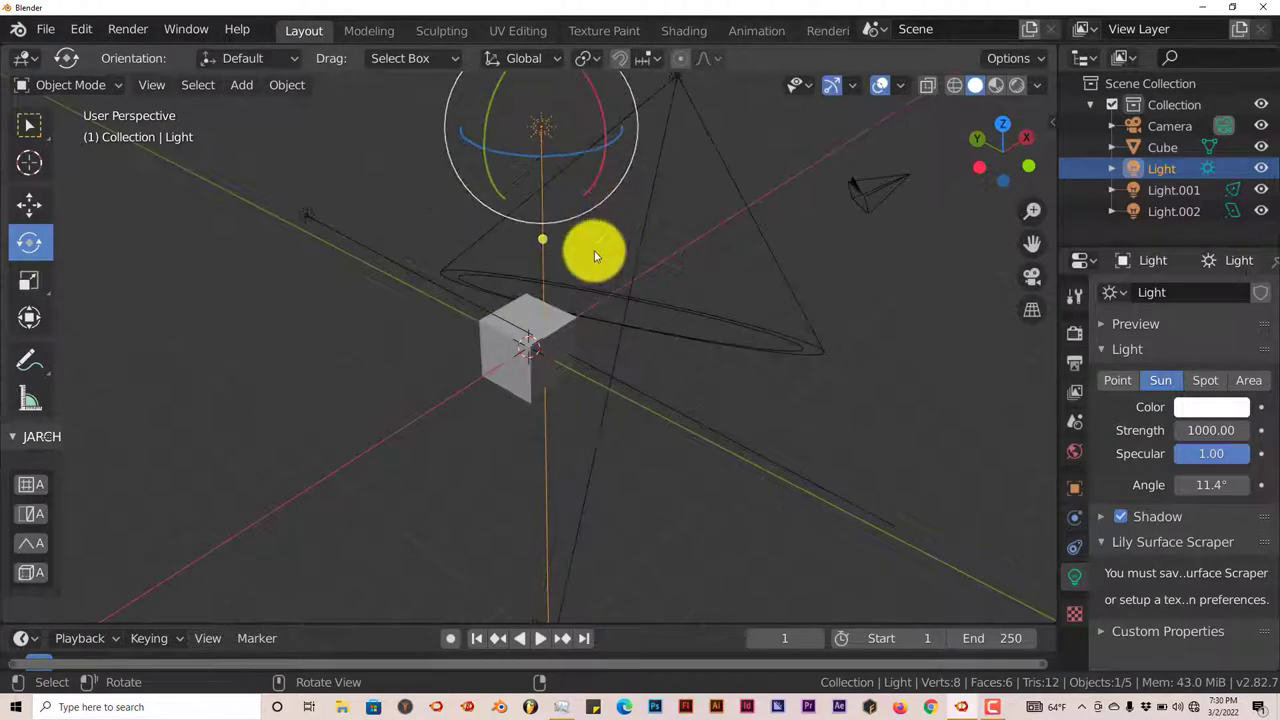
middle_click_drag(565, 318, 569, 296)
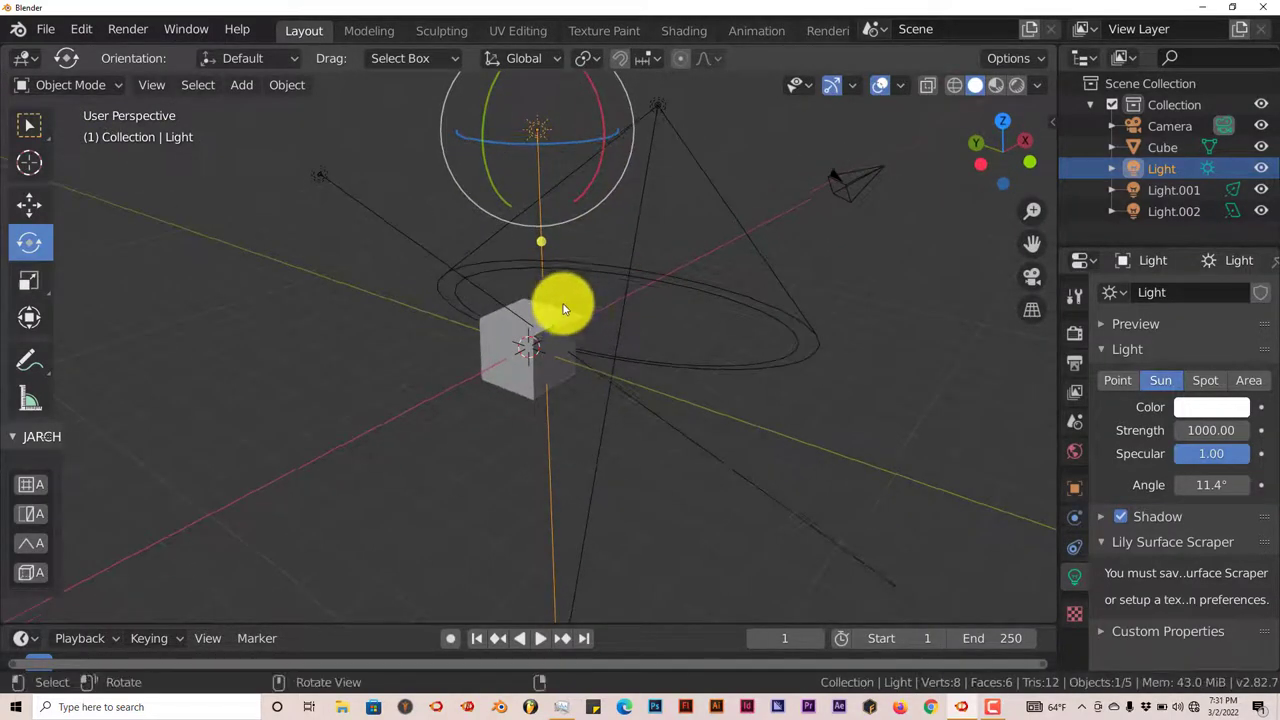
middle_click_drag(438, 347, 431, 350)
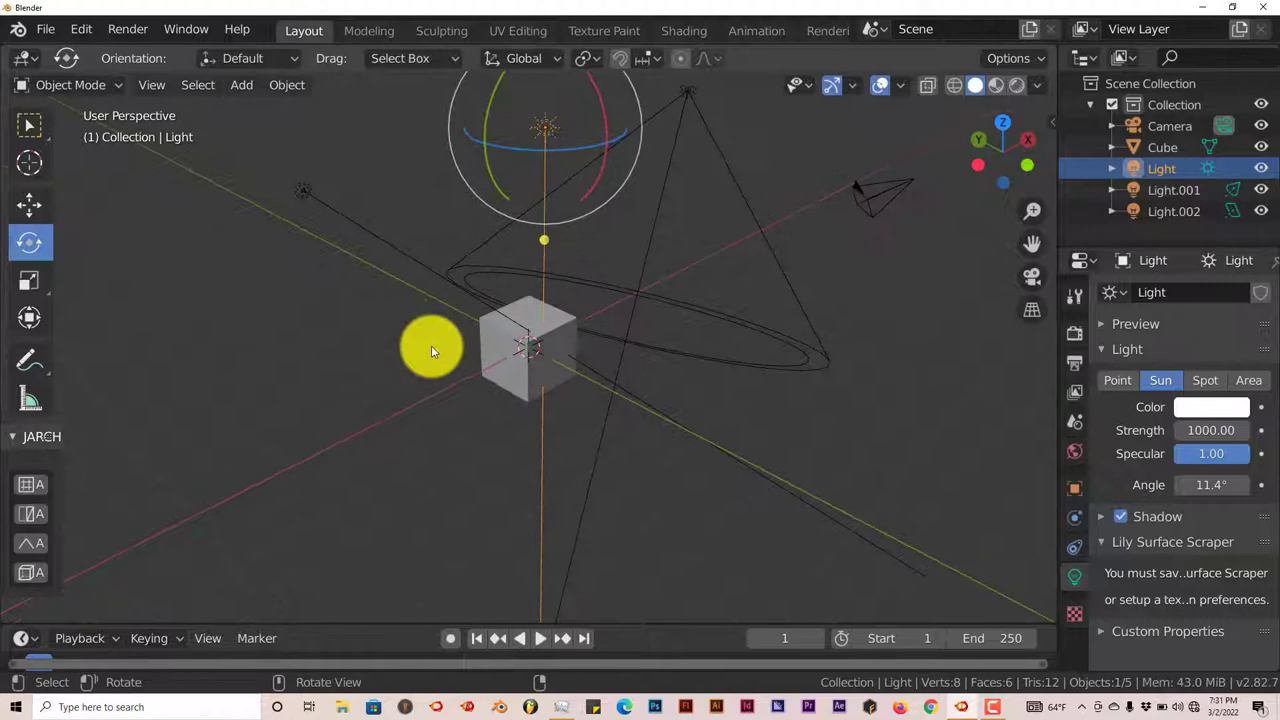
Add a Plain Axes empty at the cube and scale it up
key("shift+a")
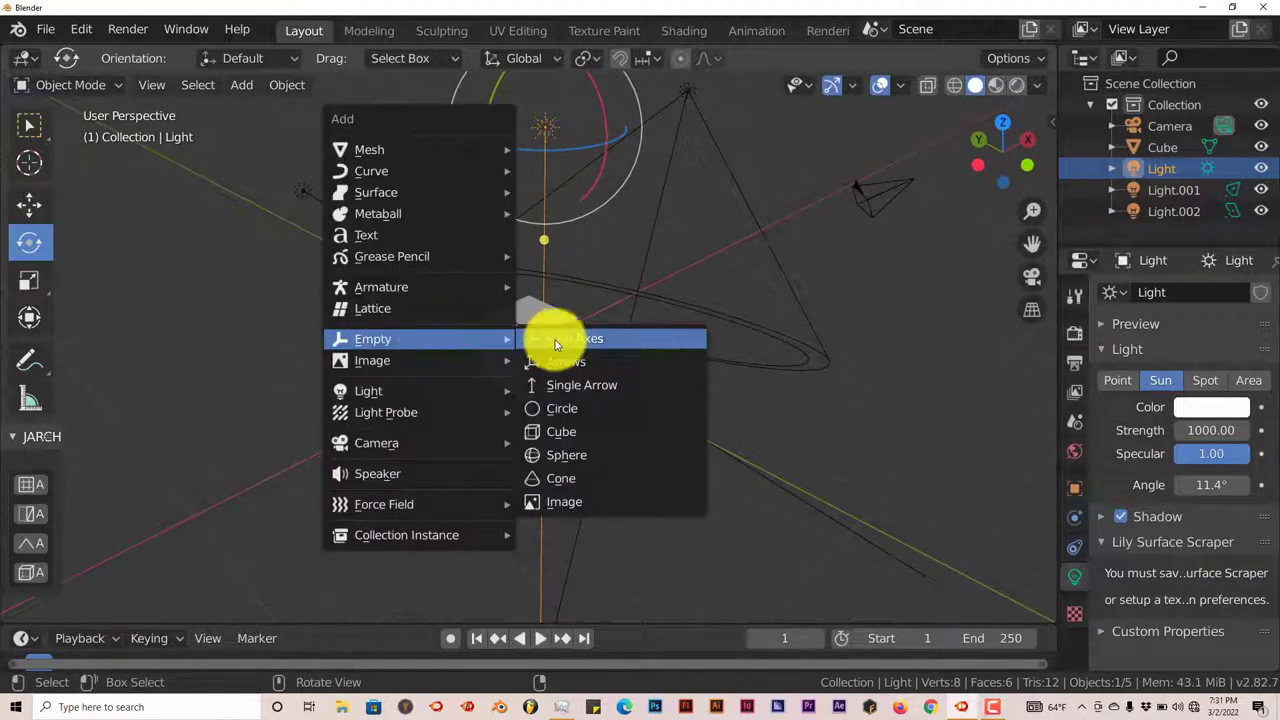
left_click(606, 338)
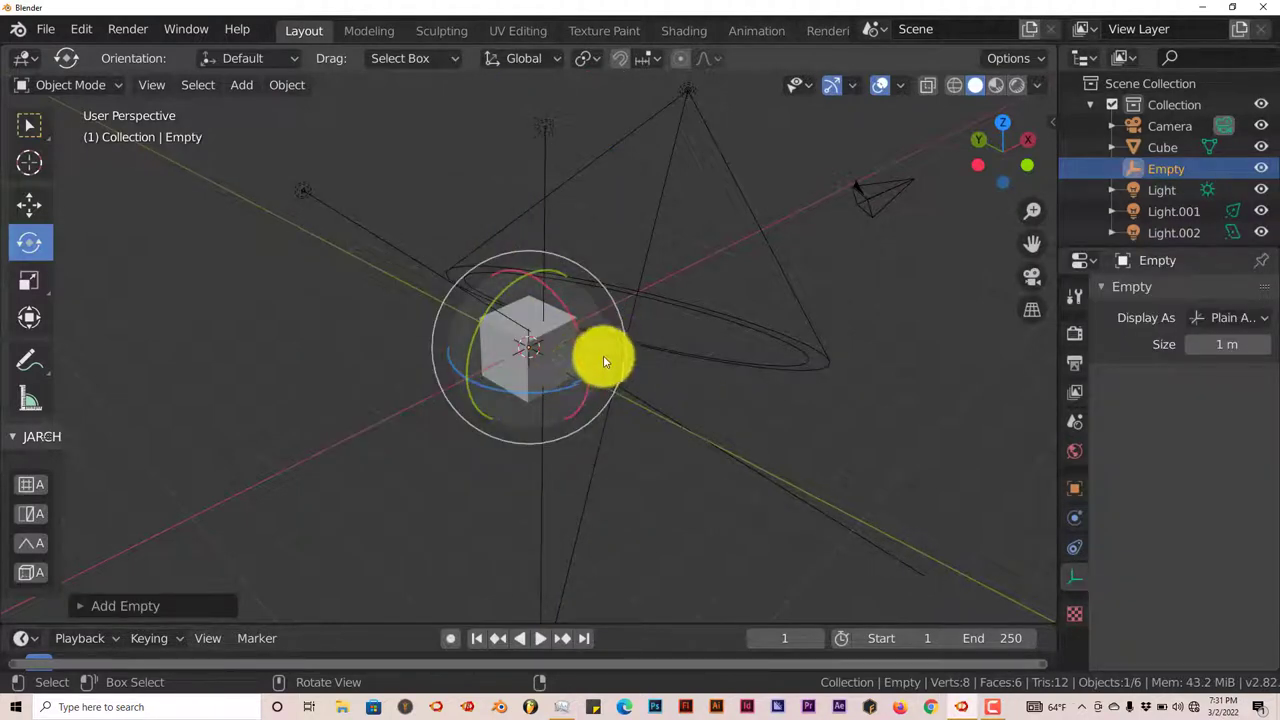
left_click_drag(586, 386, 750, 291)
key("s")
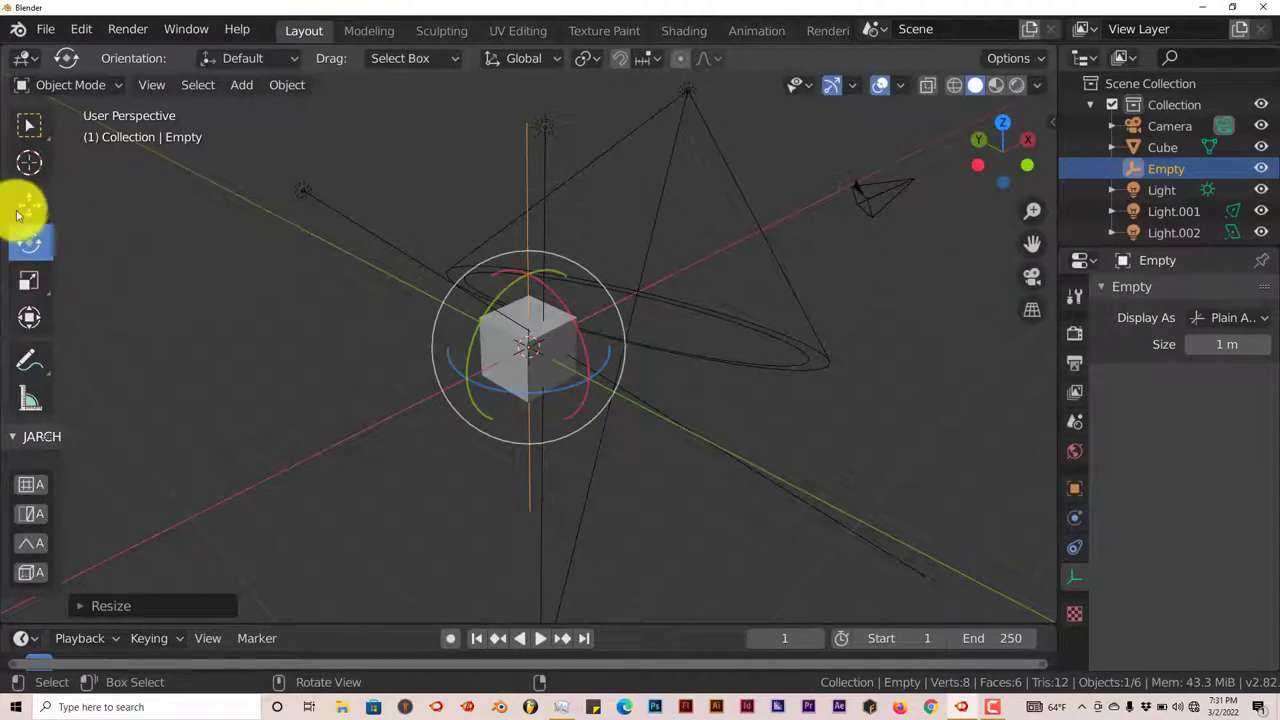
left_click(28, 205)
middle_click_drag(334, 357, 438, 400)
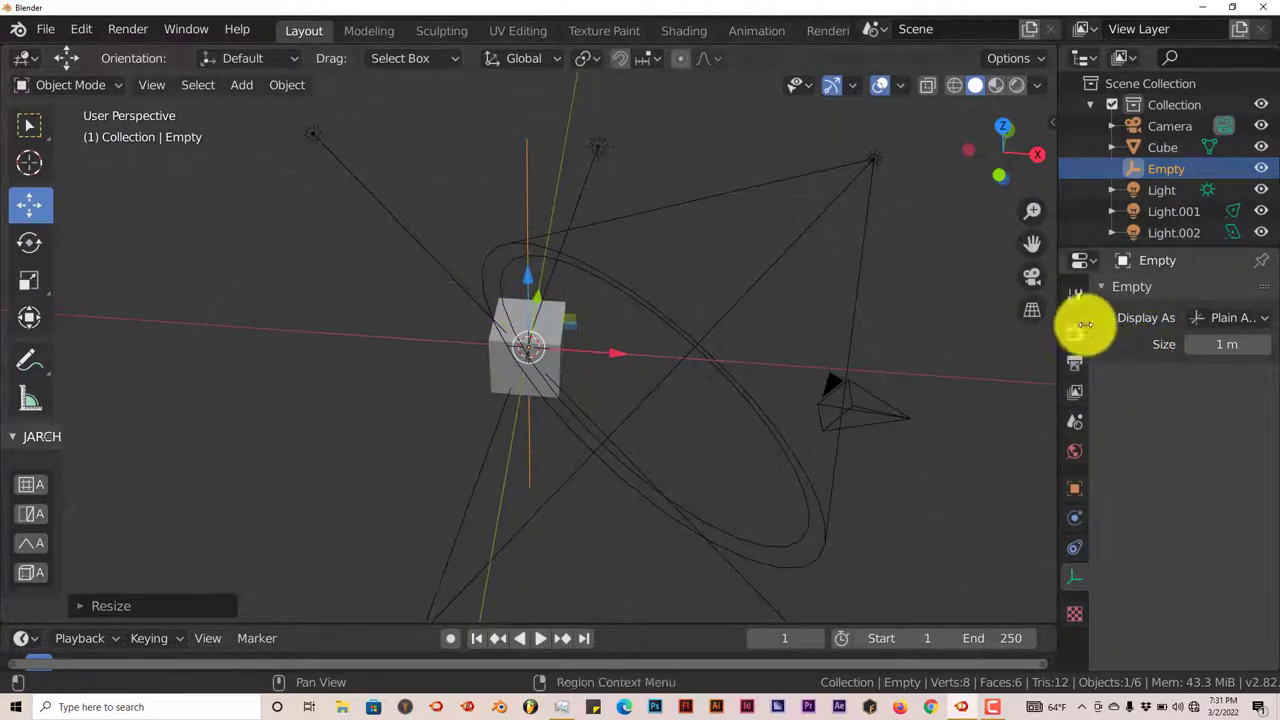
Rename the empty to 'light tracker' in the Outliner
left_click(1170, 169)
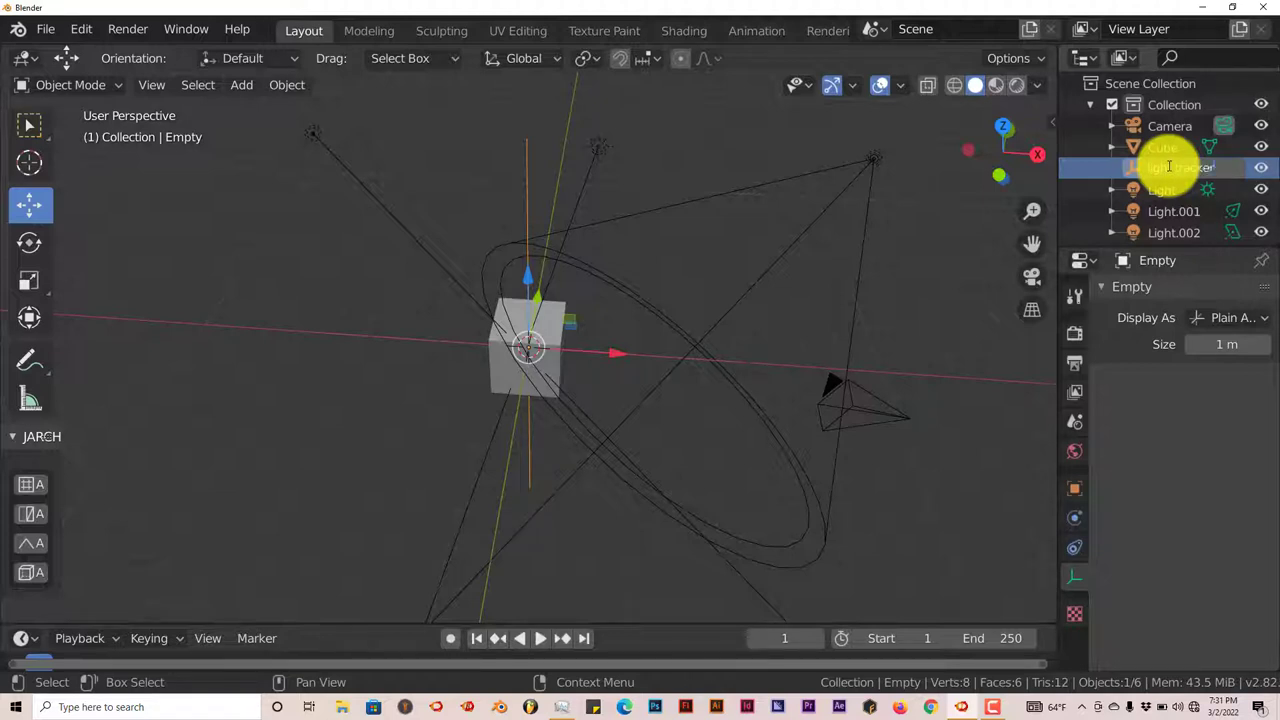
type("light tracker")
key("Return")
middle_click_drag(588, 415, 564, 252)
Give the sun Light a Track To constraint targeting the light tracker empty
left_click(594, 137)
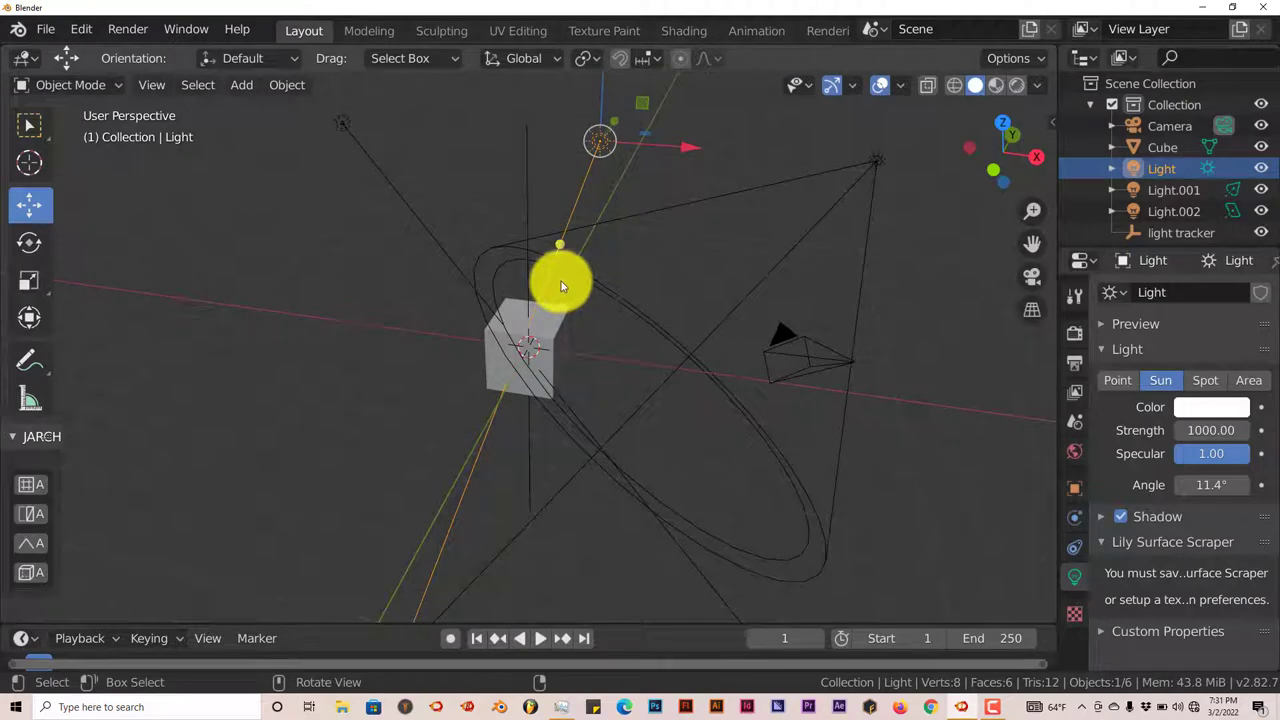
left_click(523, 157, "shift")
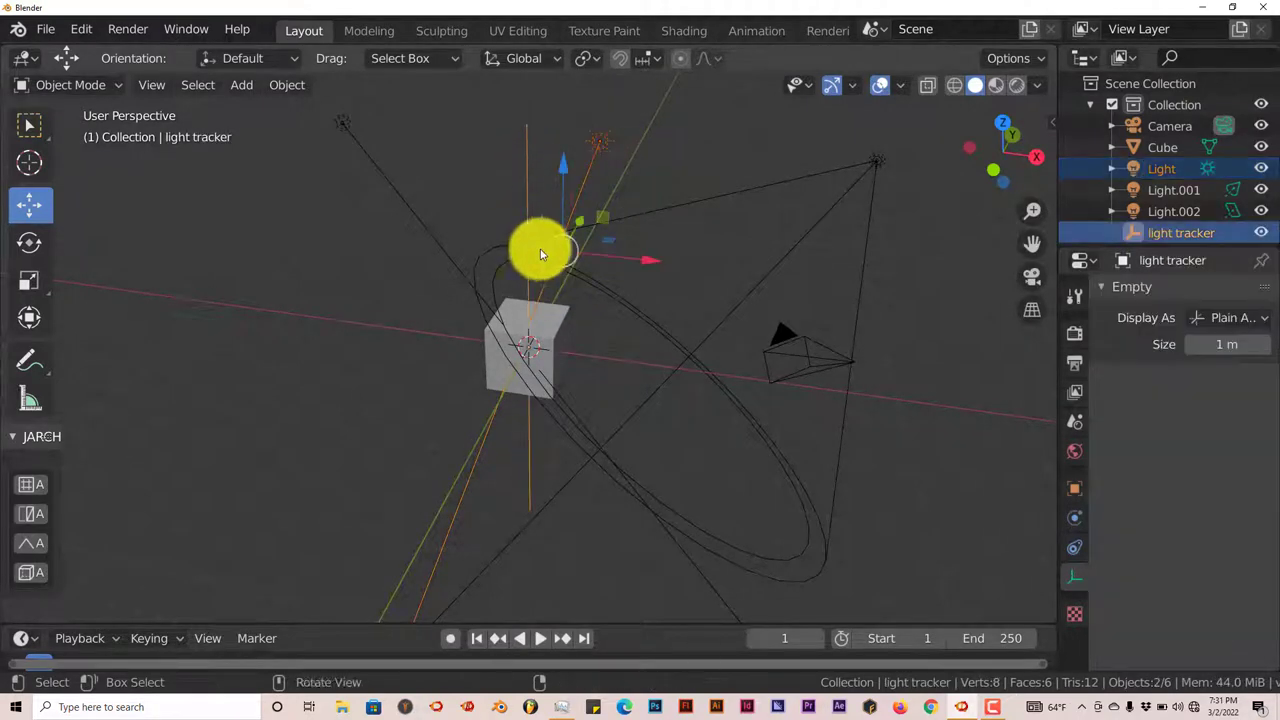
key("ctrl+t")
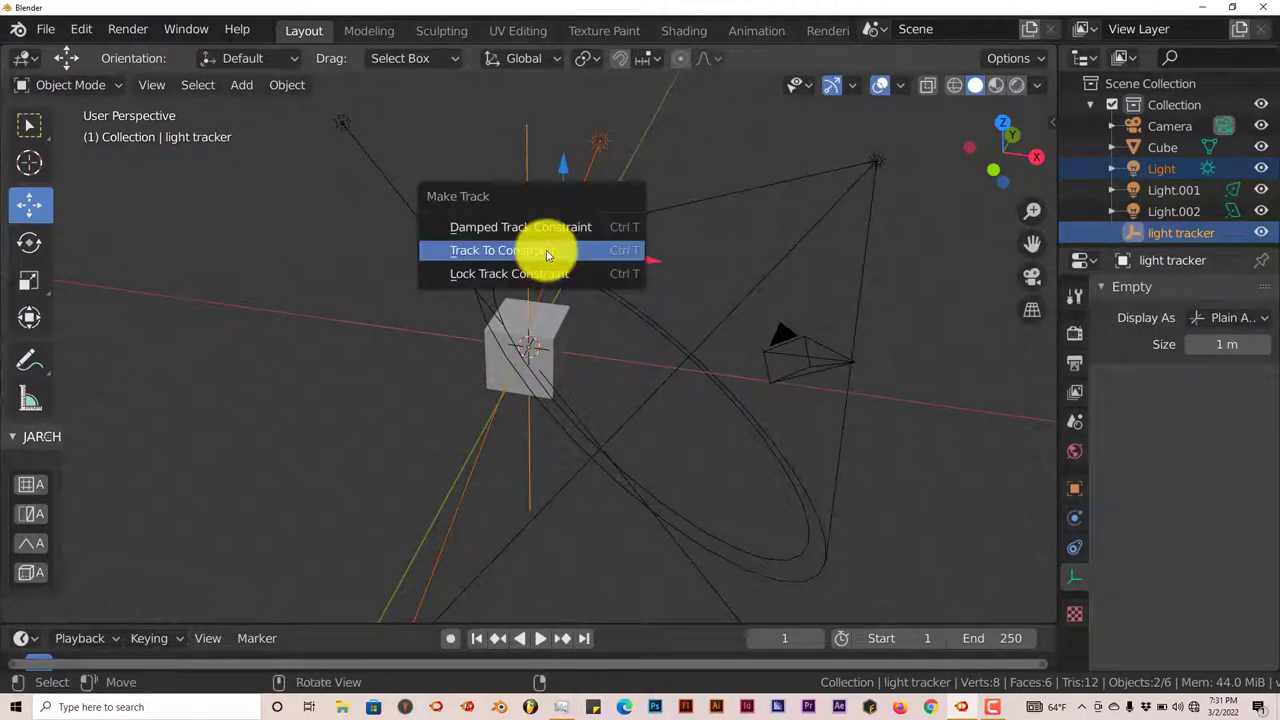
left_click(546, 250)
mouse_move(546, 250)
middle_mouse_down()
mouse_move(514, 337)
mouse_move(488, 355)
mouse_move(531, 374)
mouse_move(511, 380)
mouse_move(533, 230)
middle_mouse_up()
Move the light tracker empty away from the cube
left_click(532, 212)
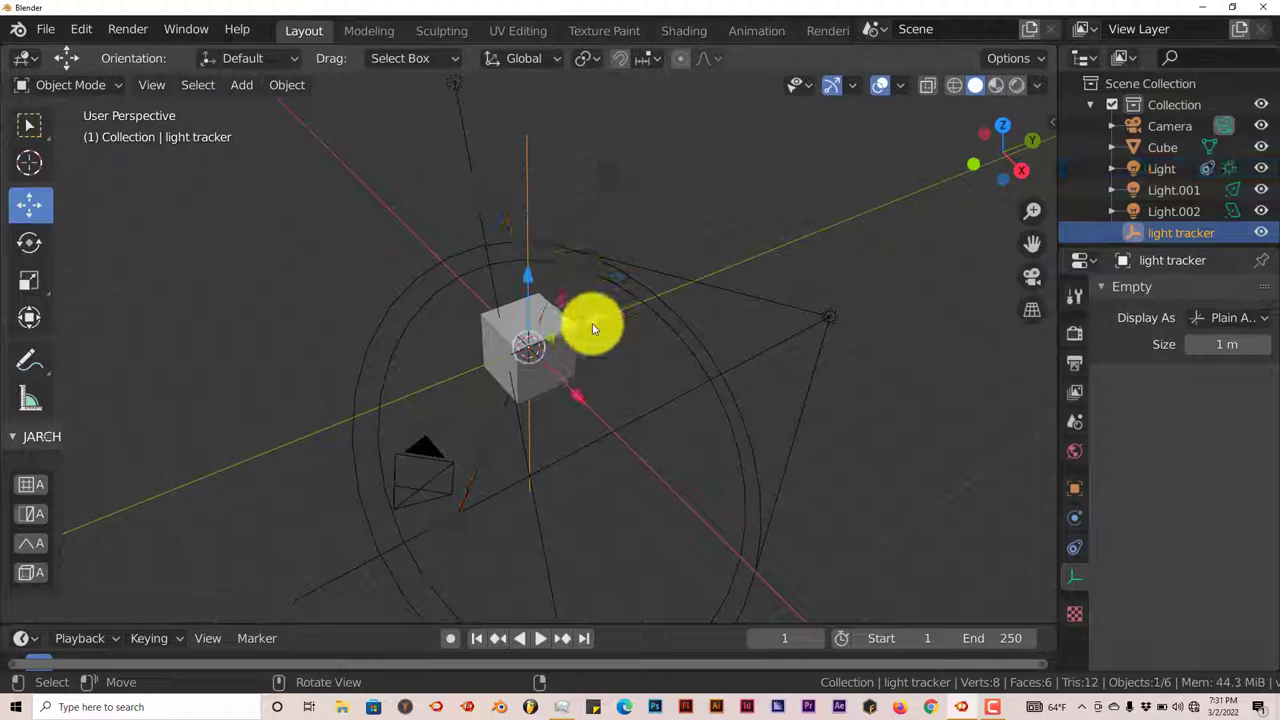
key("g")
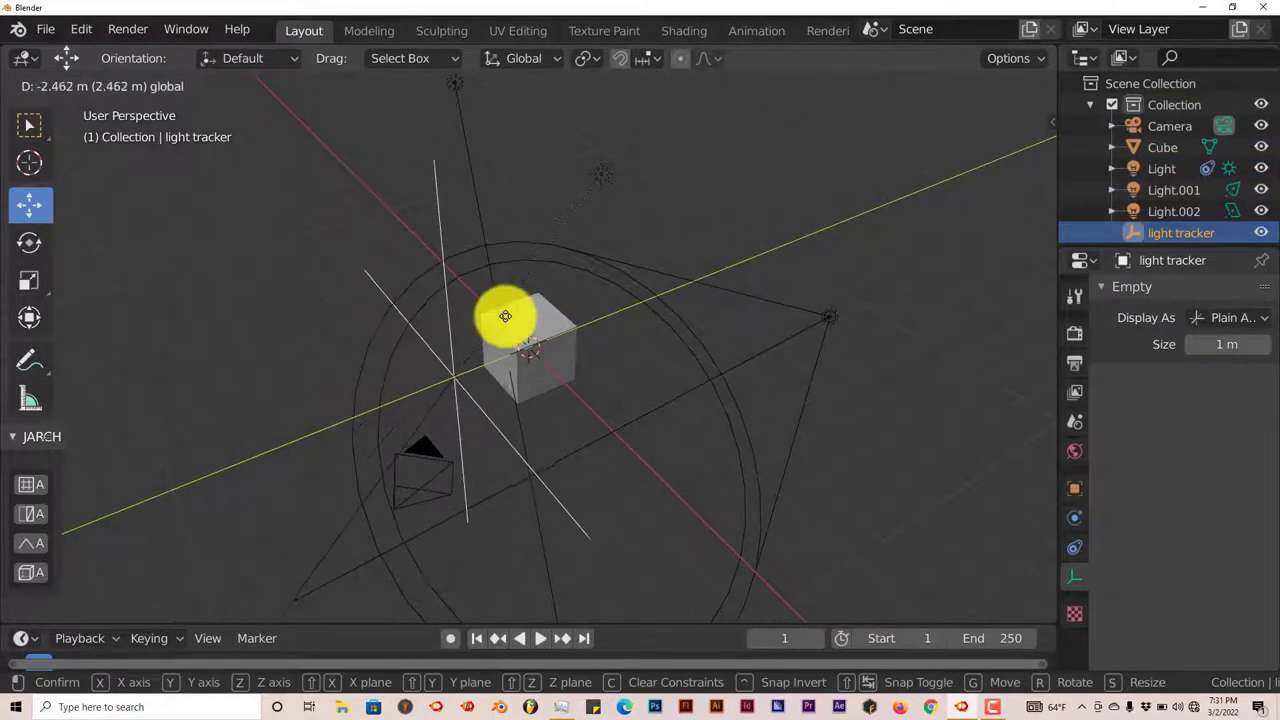
left_click(512, 330)
middle_click_drag(520, 391, 462, 428)
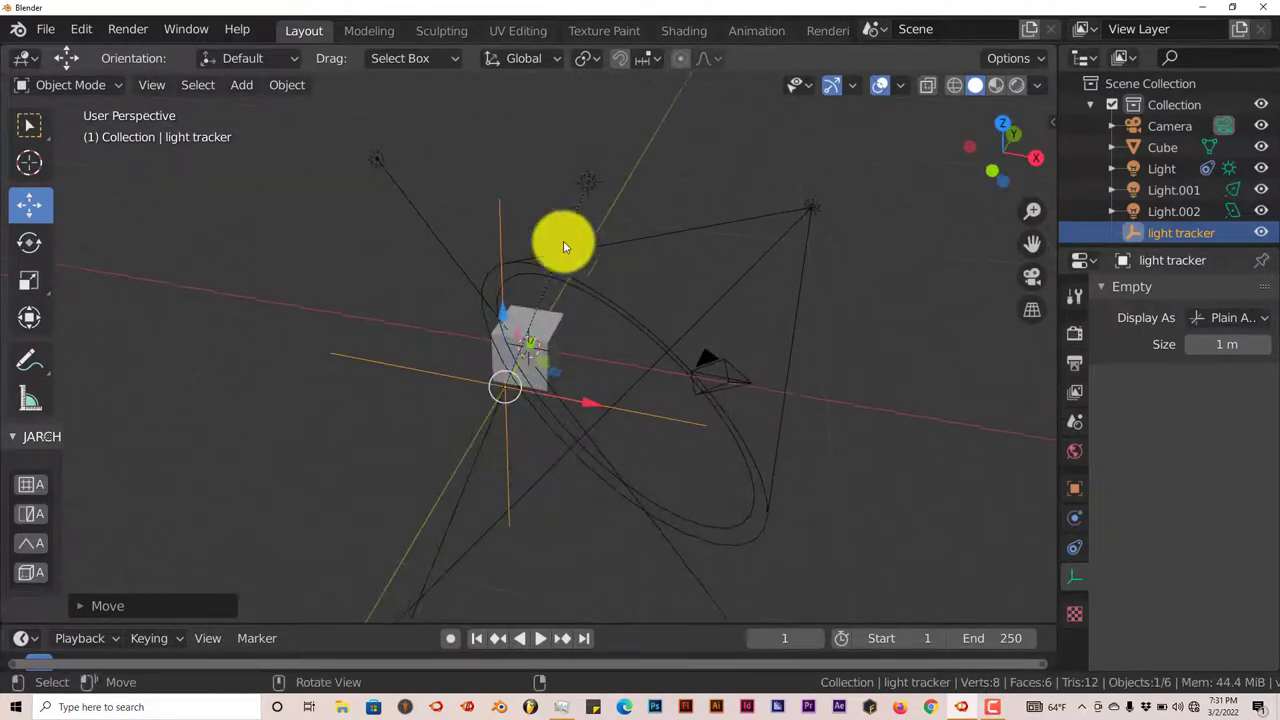
Drag the light tracker empty beside the cube and raise it by about 0.9 m
left_click(583, 187)
middle_click_drag(630, 325, 453, 322)
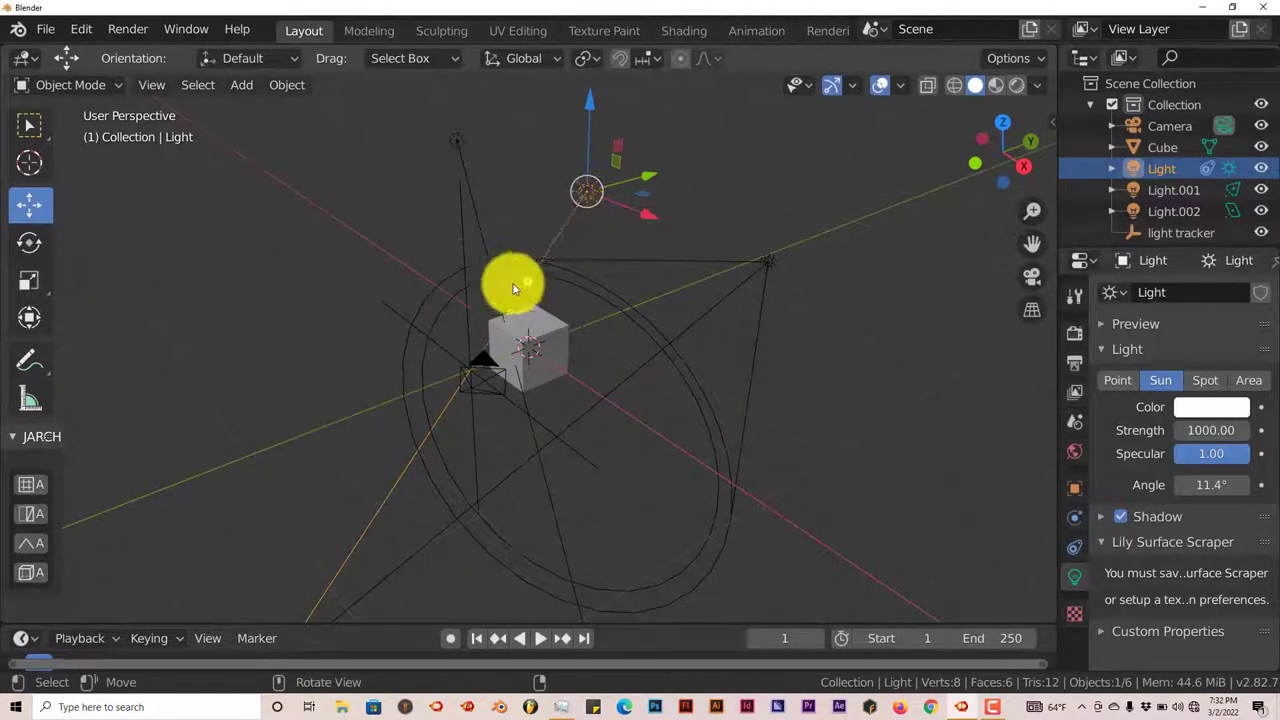
left_click(464, 254)
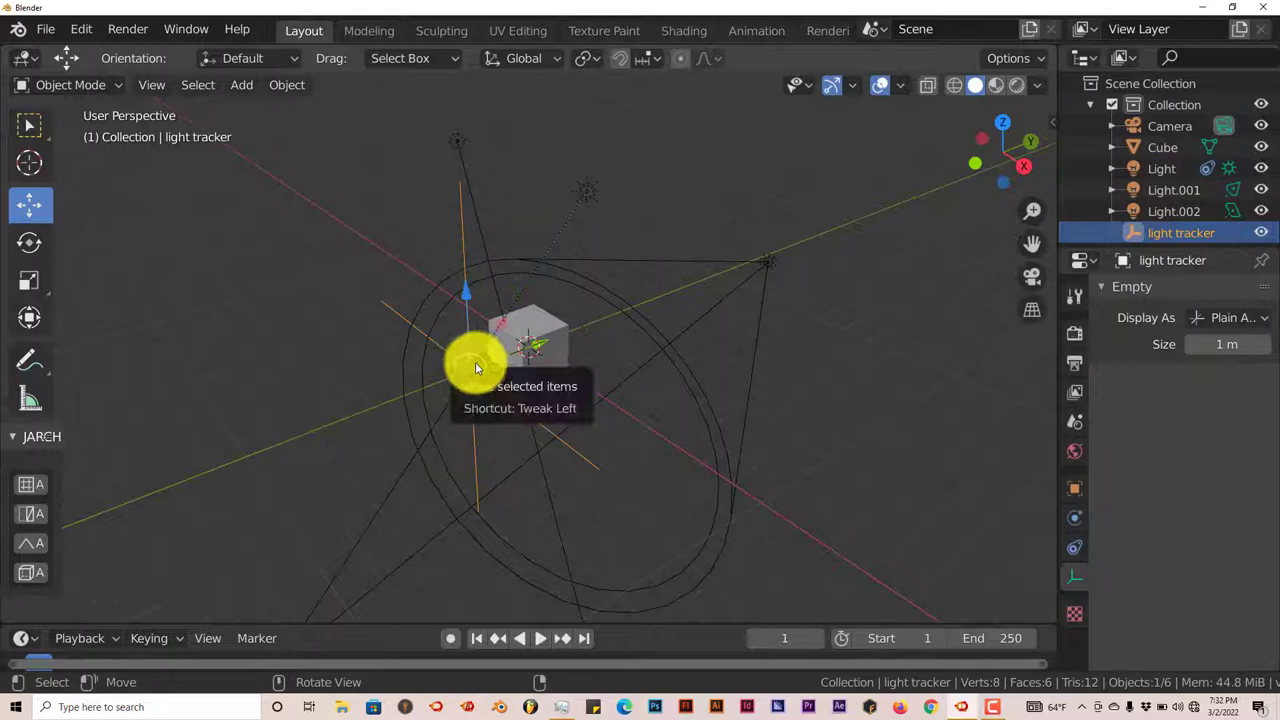
left_click_drag(475, 368, 451, 354)
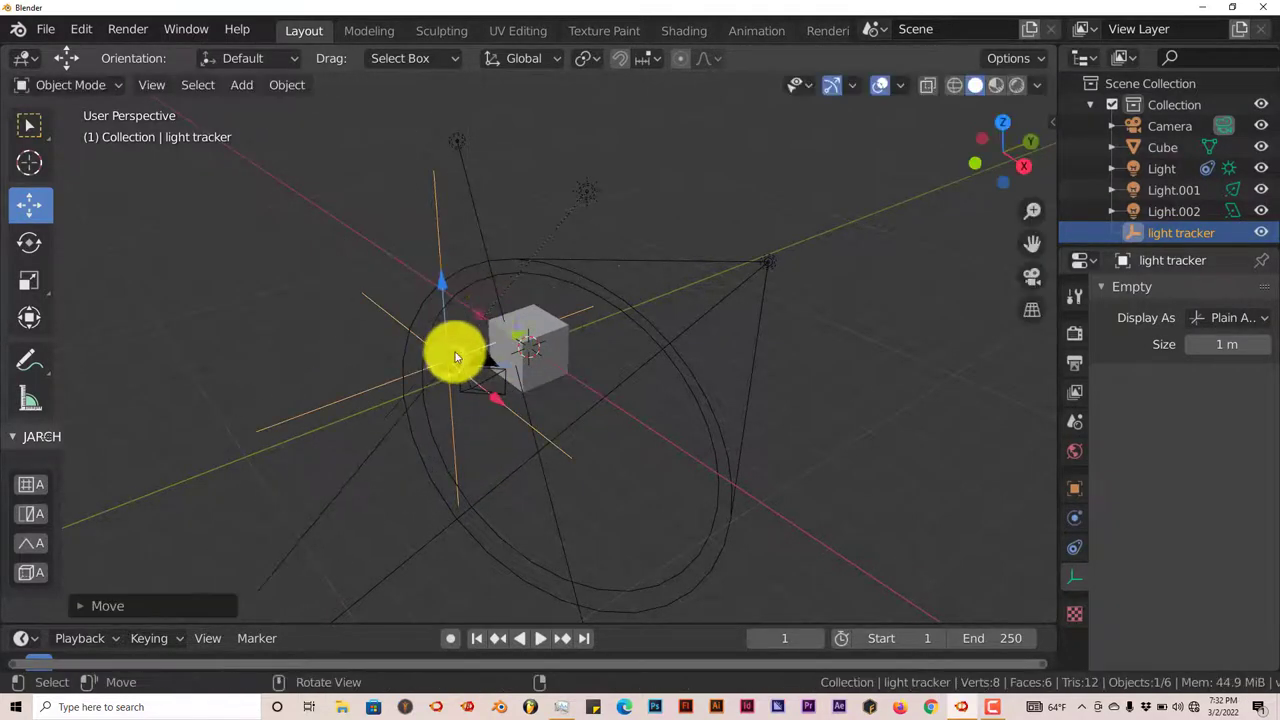
middle_click_drag(451, 354, 507, 282)
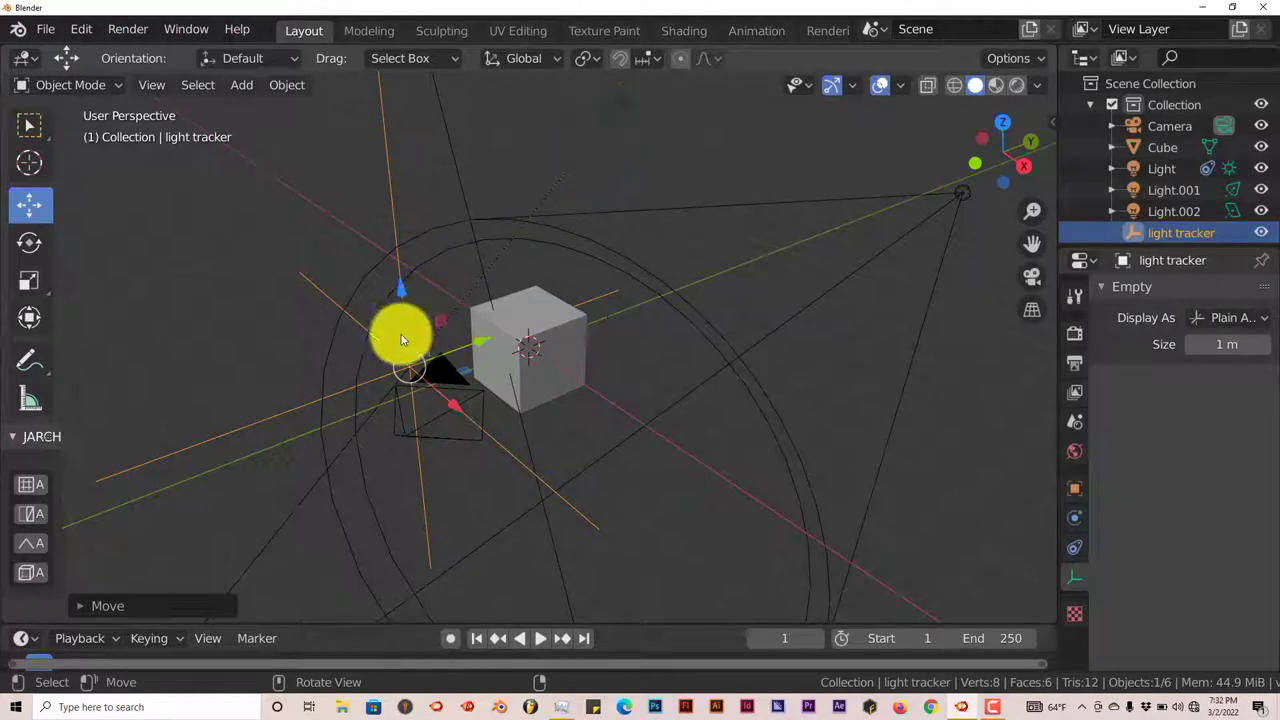
left_click_drag(404, 350, 376, 375)
middle_click_drag(569, 297, 597, 397)
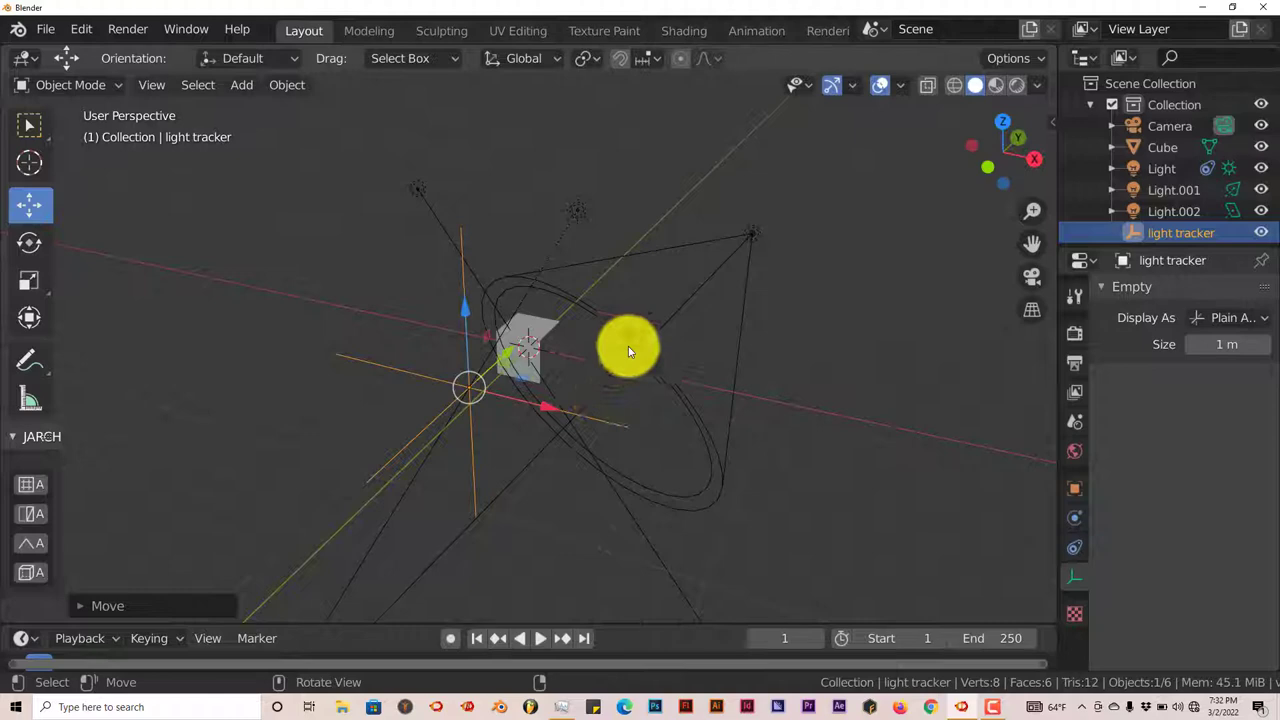
Add a Track To constraint to spot light Light.001 targeting the light tracker empty
left_click(749, 238)
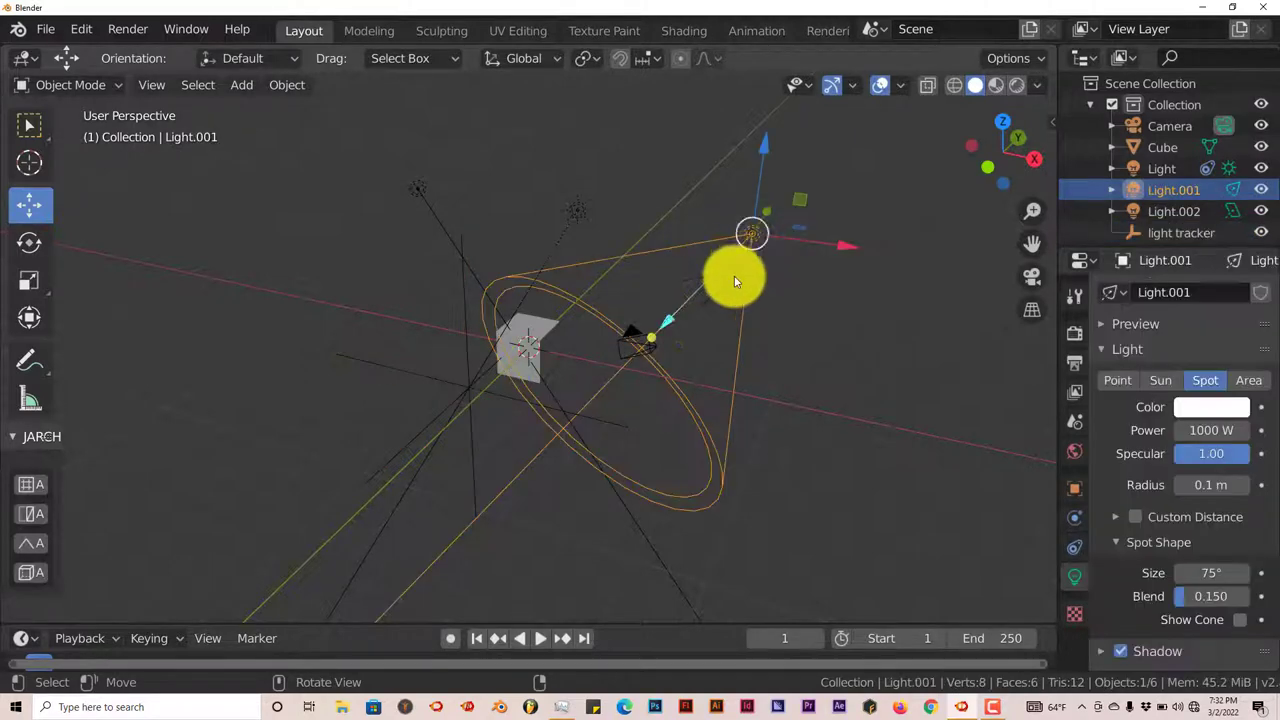
middle_click_drag(737, 277, 649, 346)
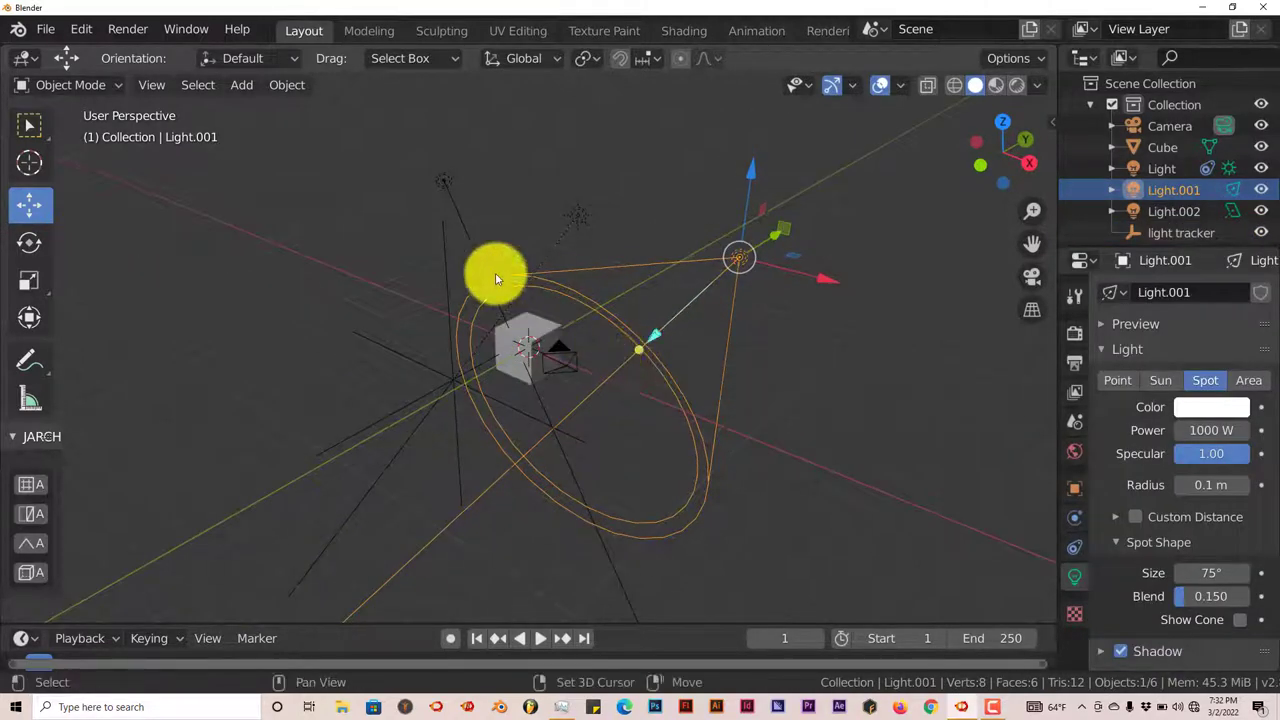
left_click(453, 318, "shift")
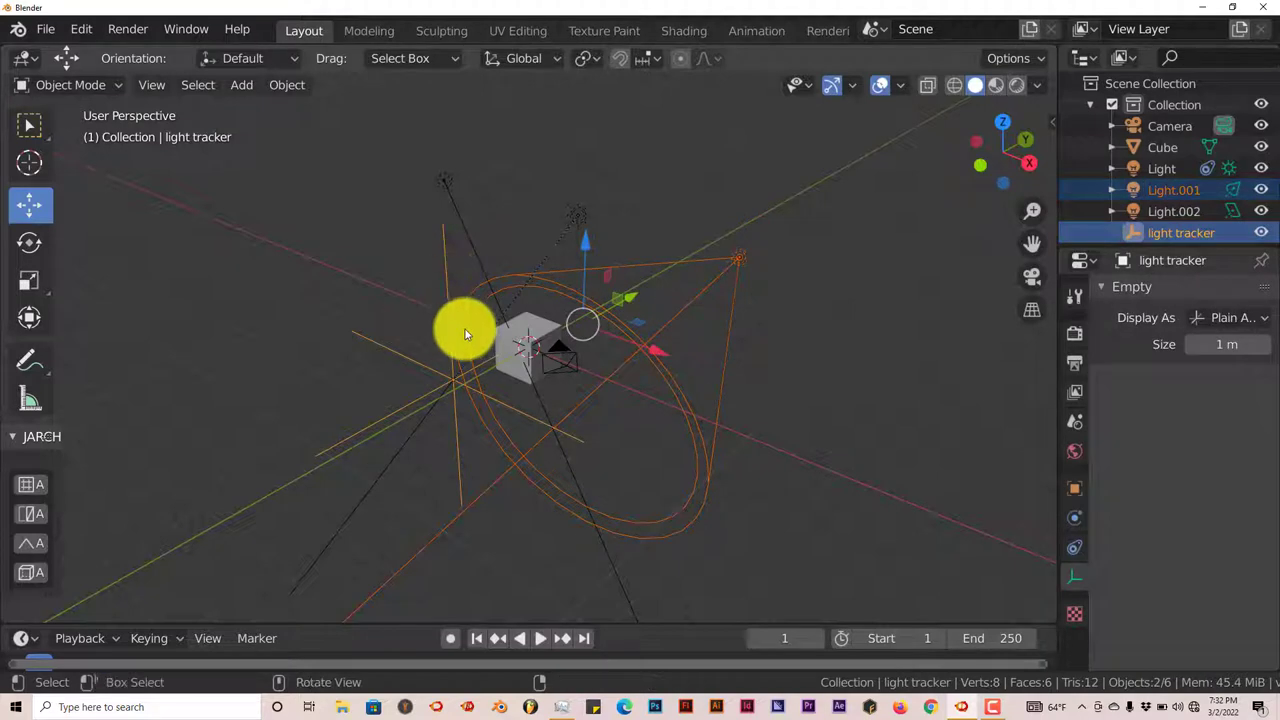
key("ctrl+t")
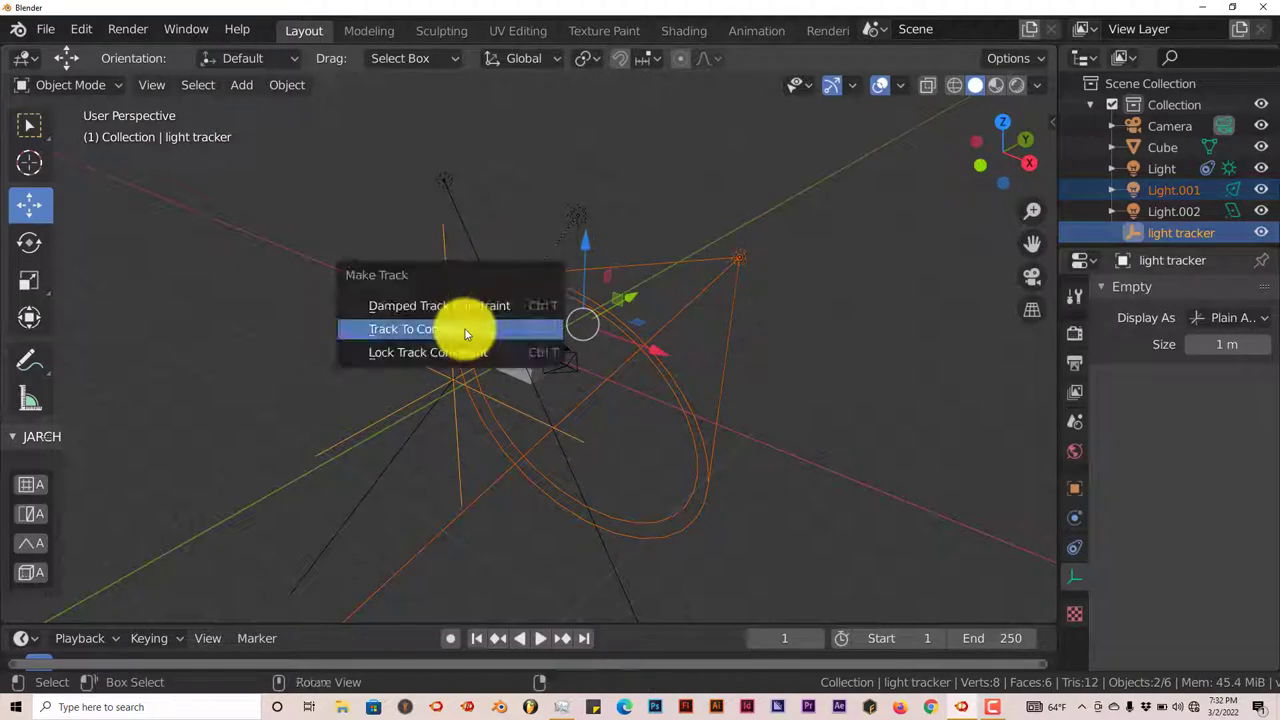
left_click(465, 330)
middle_click_drag(467, 331, 600, 331)
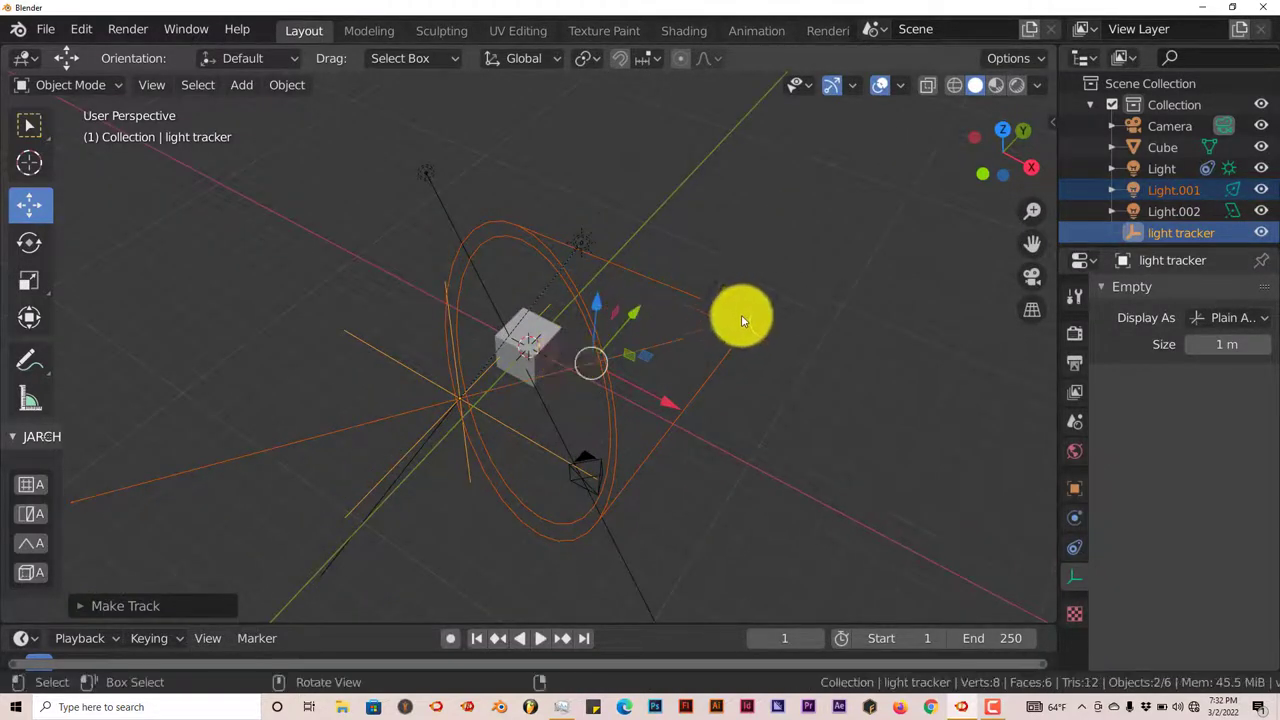
Move the light tracker empty to just below the cube
middle_click_drag(391, 428, 432, 368)
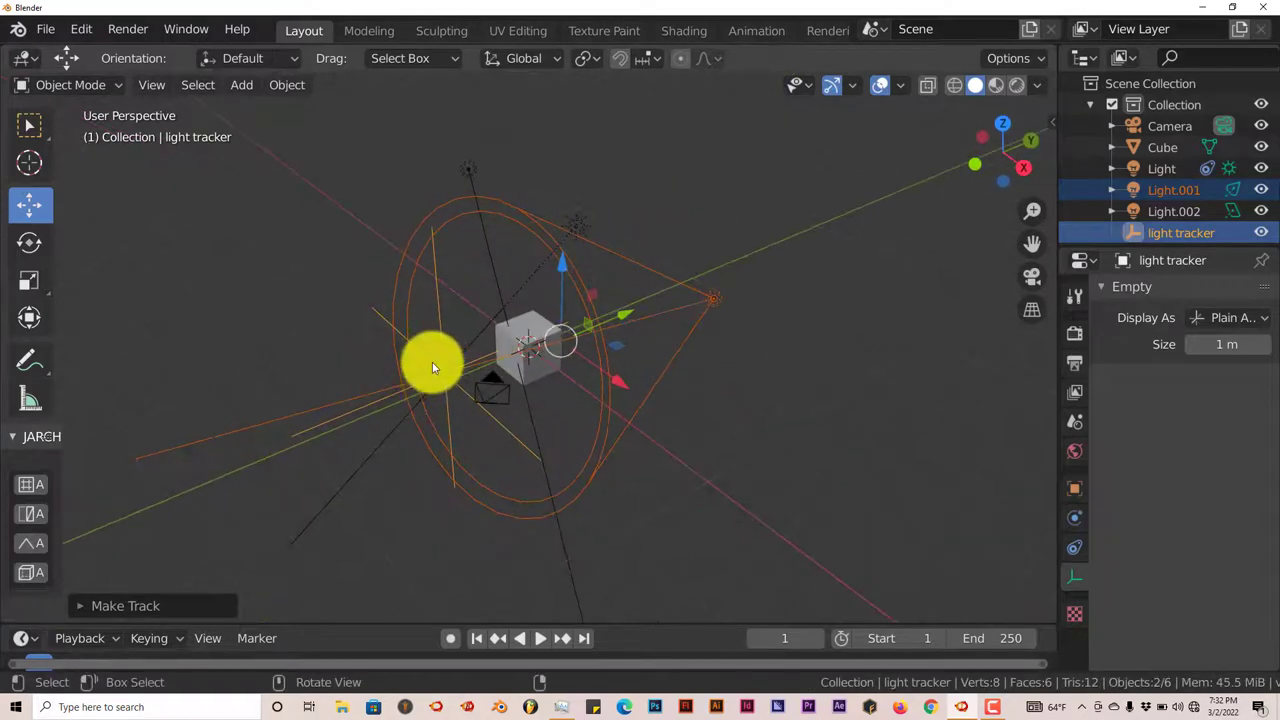
left_click(442, 319)
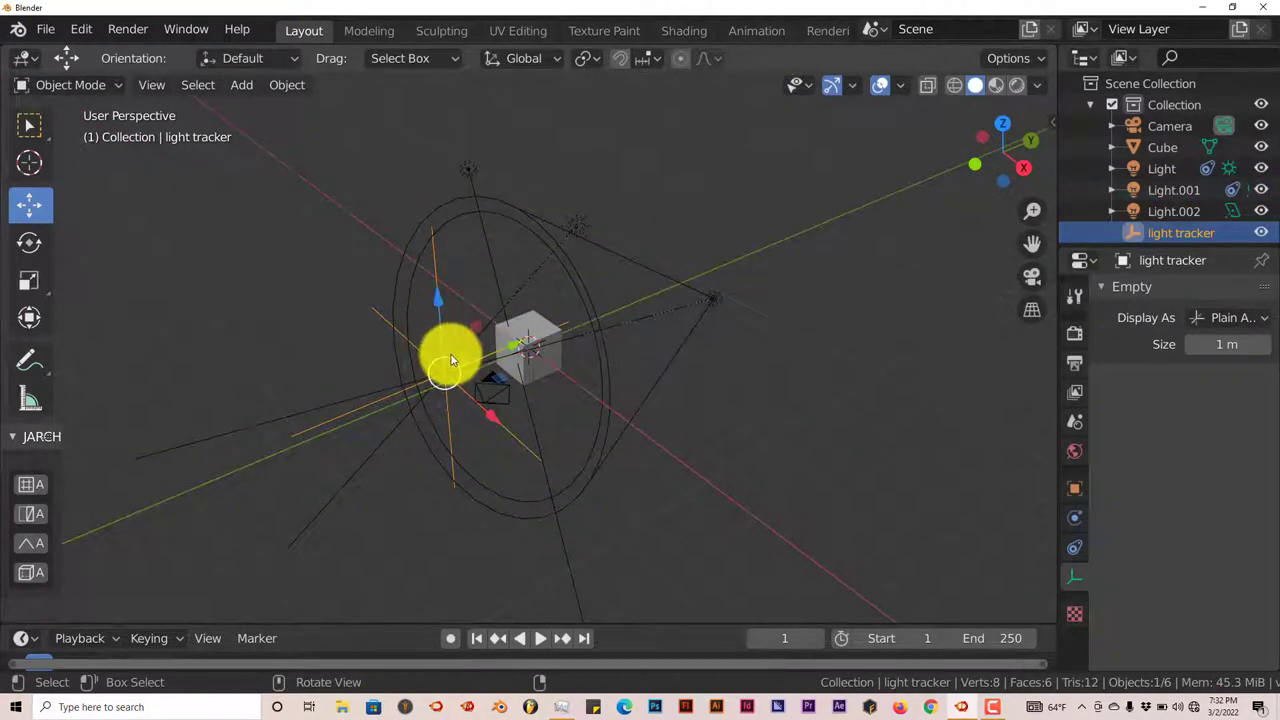
left_click_drag(447, 360, 471, 405)
middle_click_drag(471, 405, 444, 497)
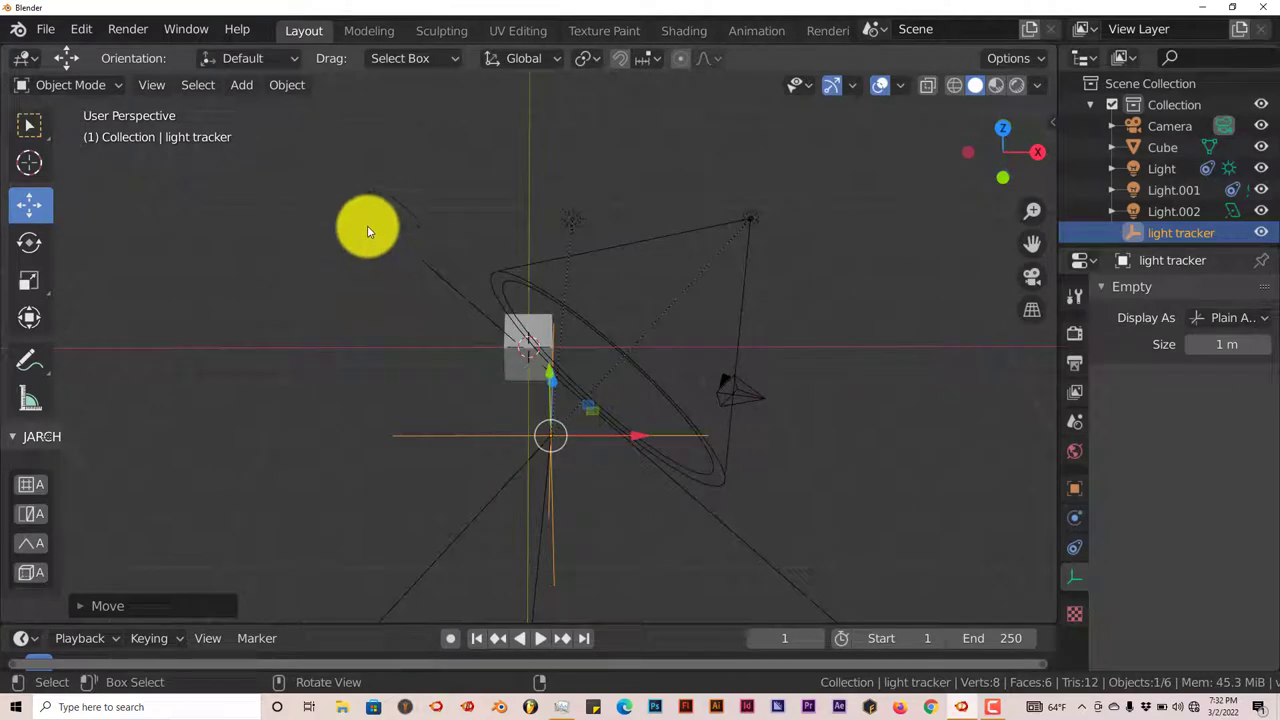
Add a Track To constraint to area light Light.002 targeting the light tracker empty
left_click(367, 225)
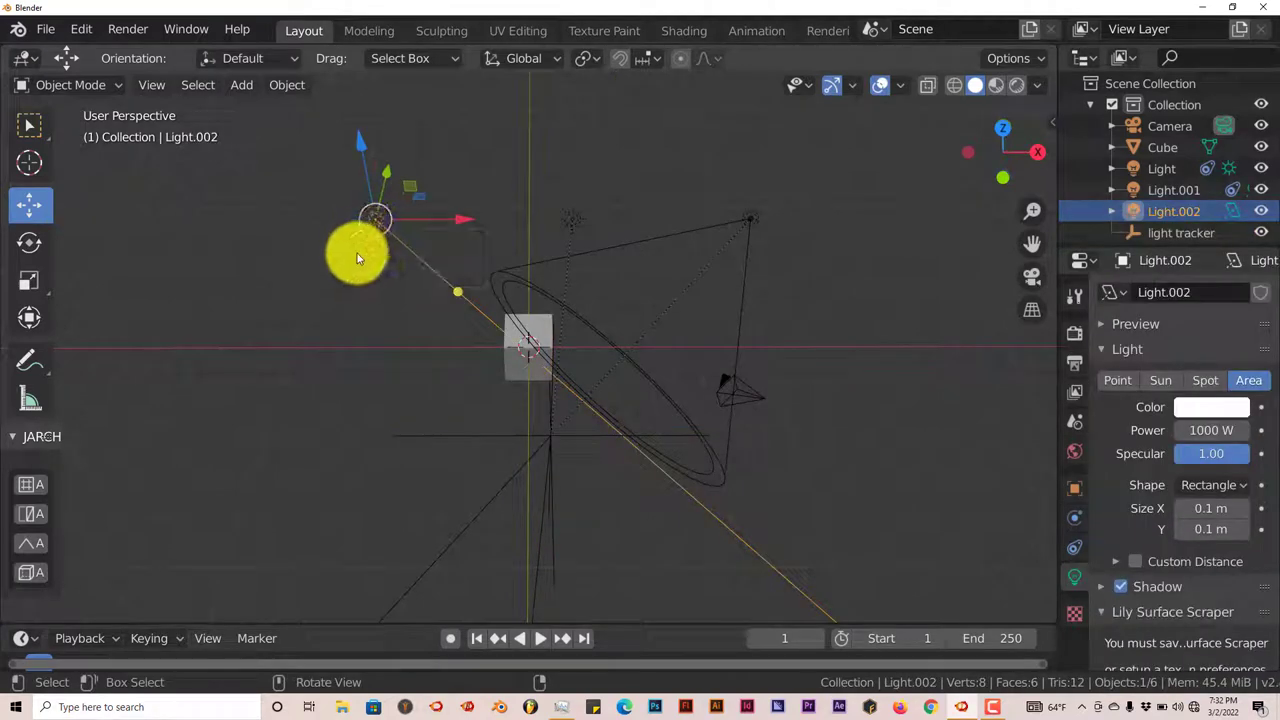
middle_click_drag(357, 253, 342, 378)
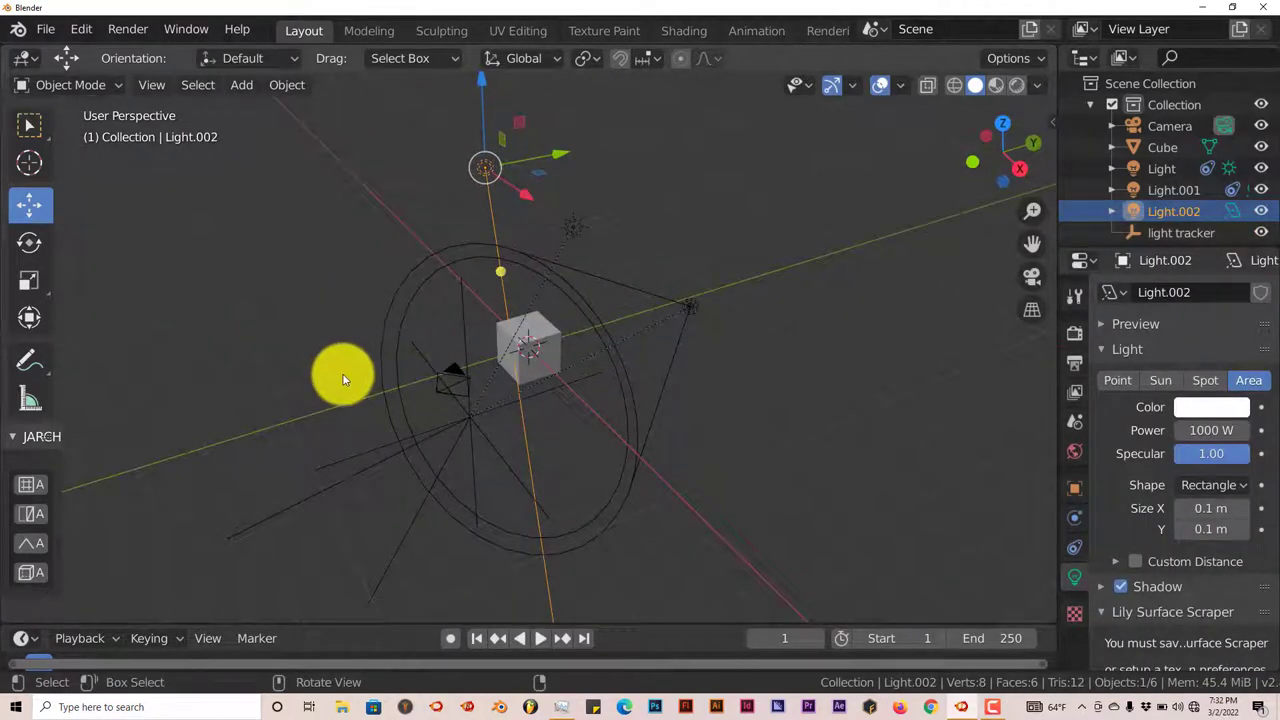
left_click(465, 327)
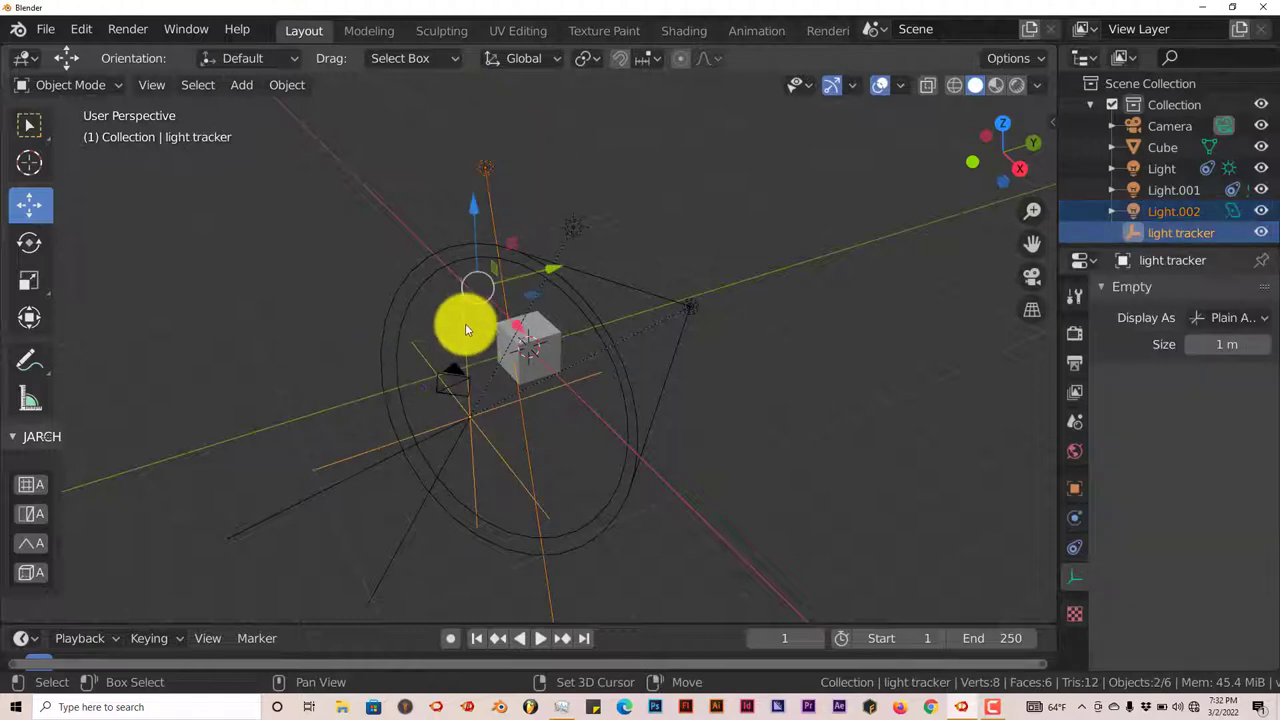
key("ctrl+t")
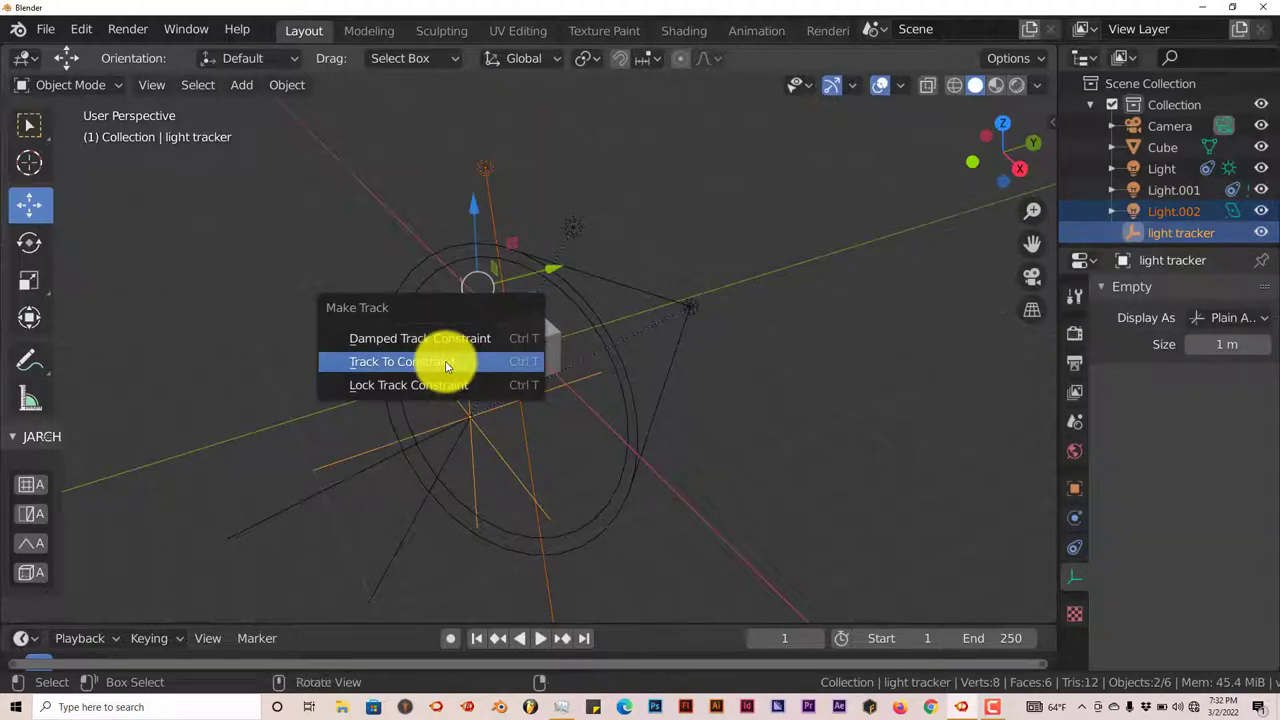
left_click(446, 366)
middle_click_drag(463, 306, 476, 203)
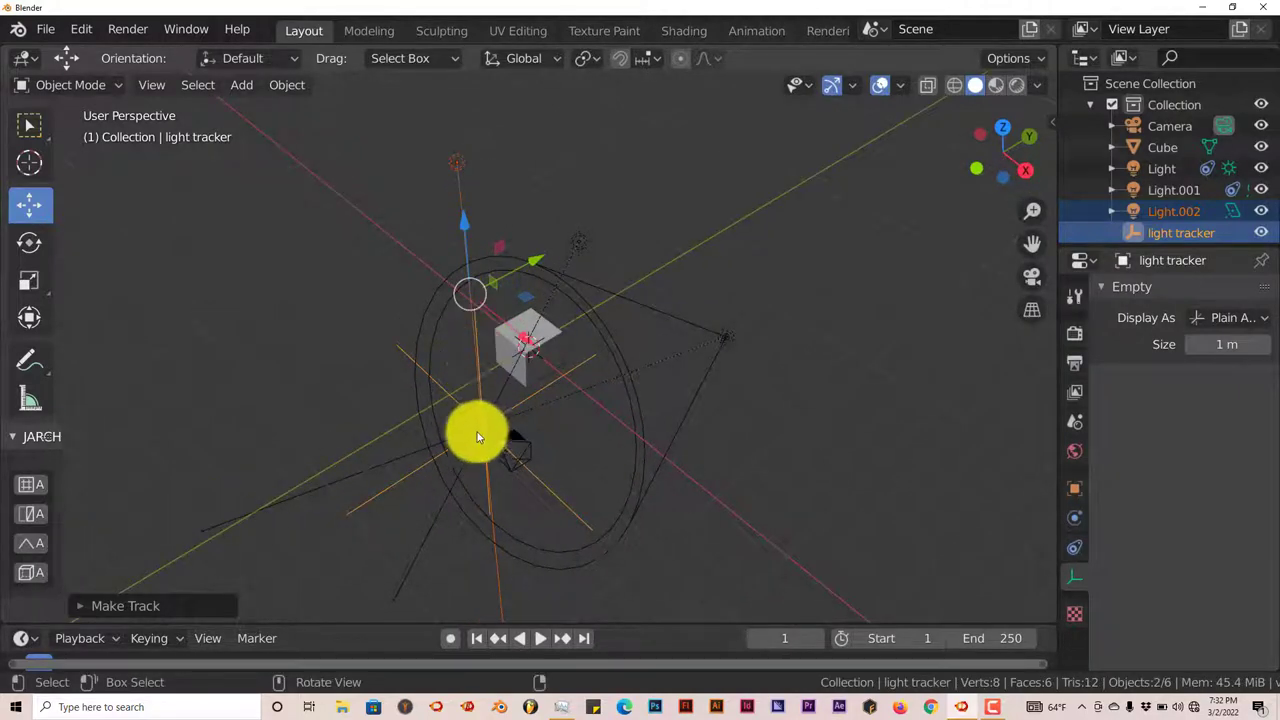
Move the light tracker empty to a new spot near the cube
key("g")
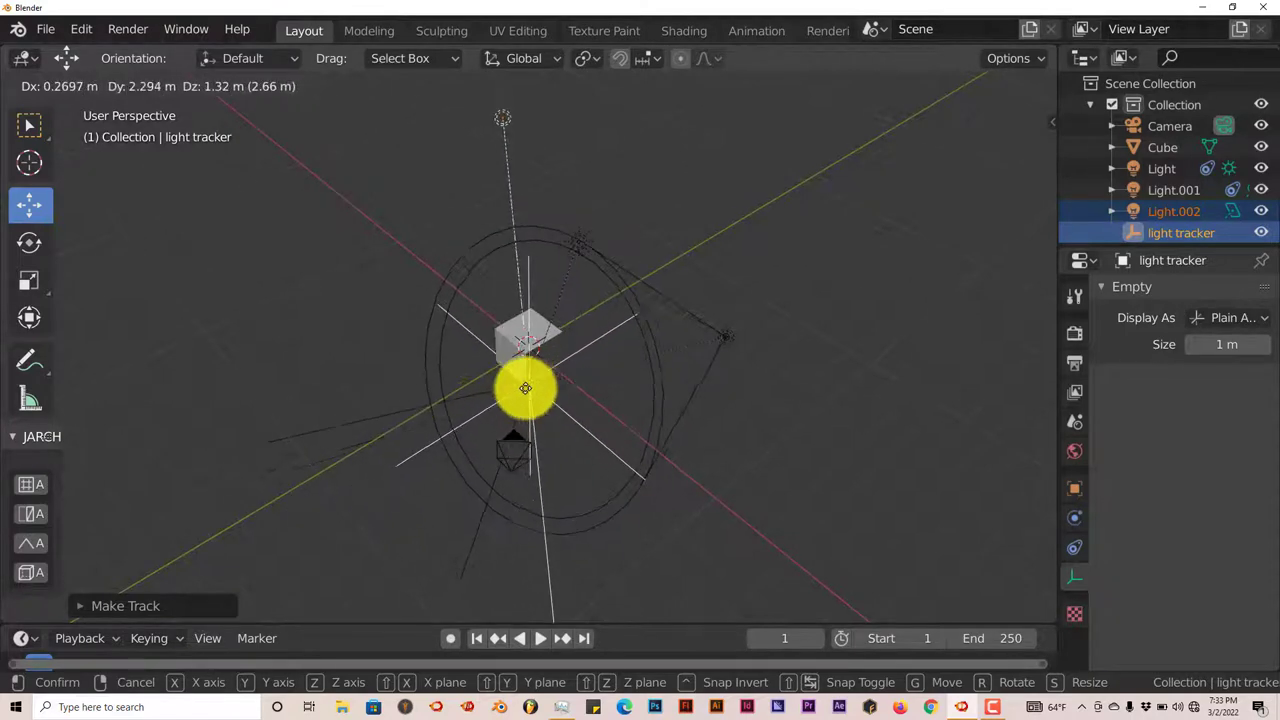
left_click(507, 346)
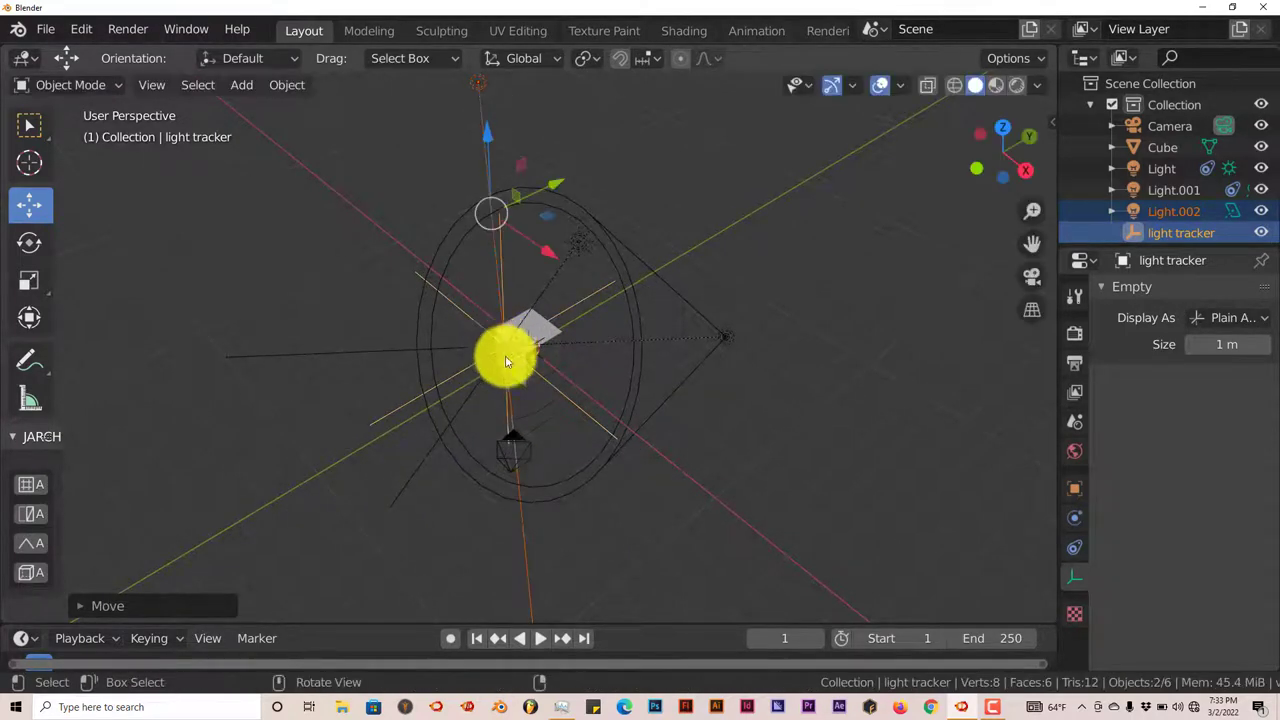
middle_click_drag(507, 346, 537, 337)
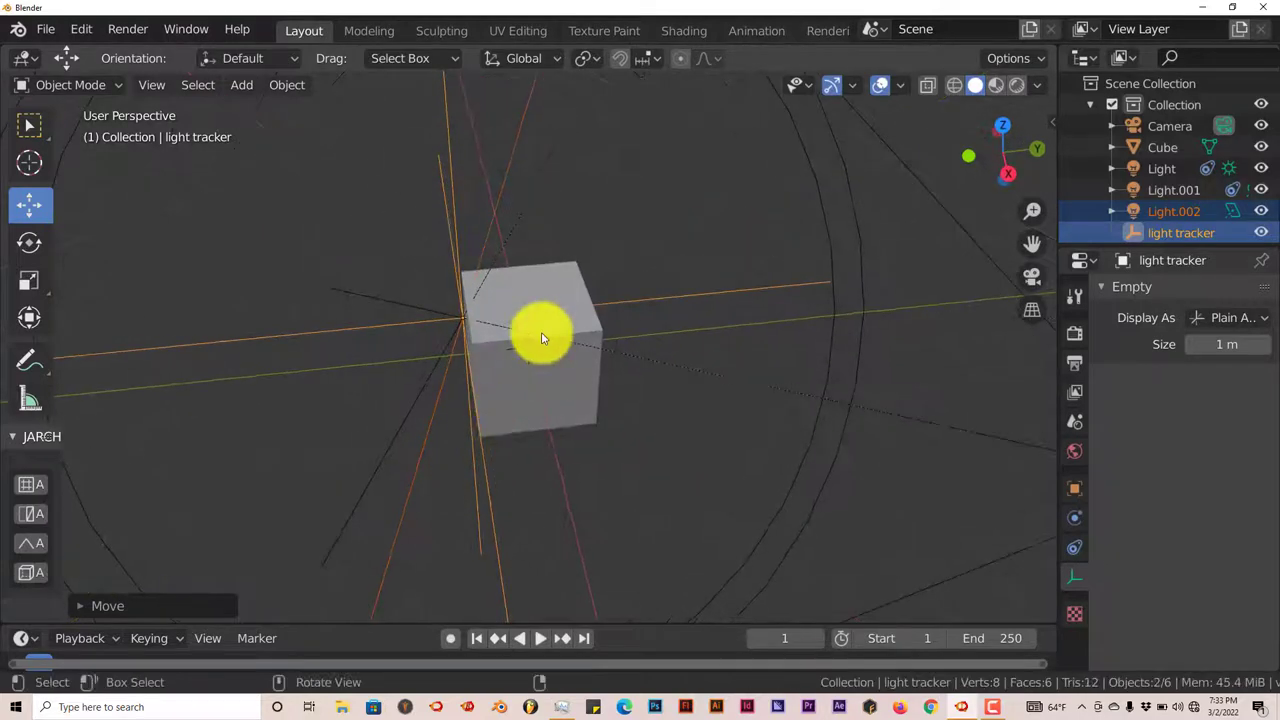
Set the spot light Light.001's colour to blue
left_click(551, 314)
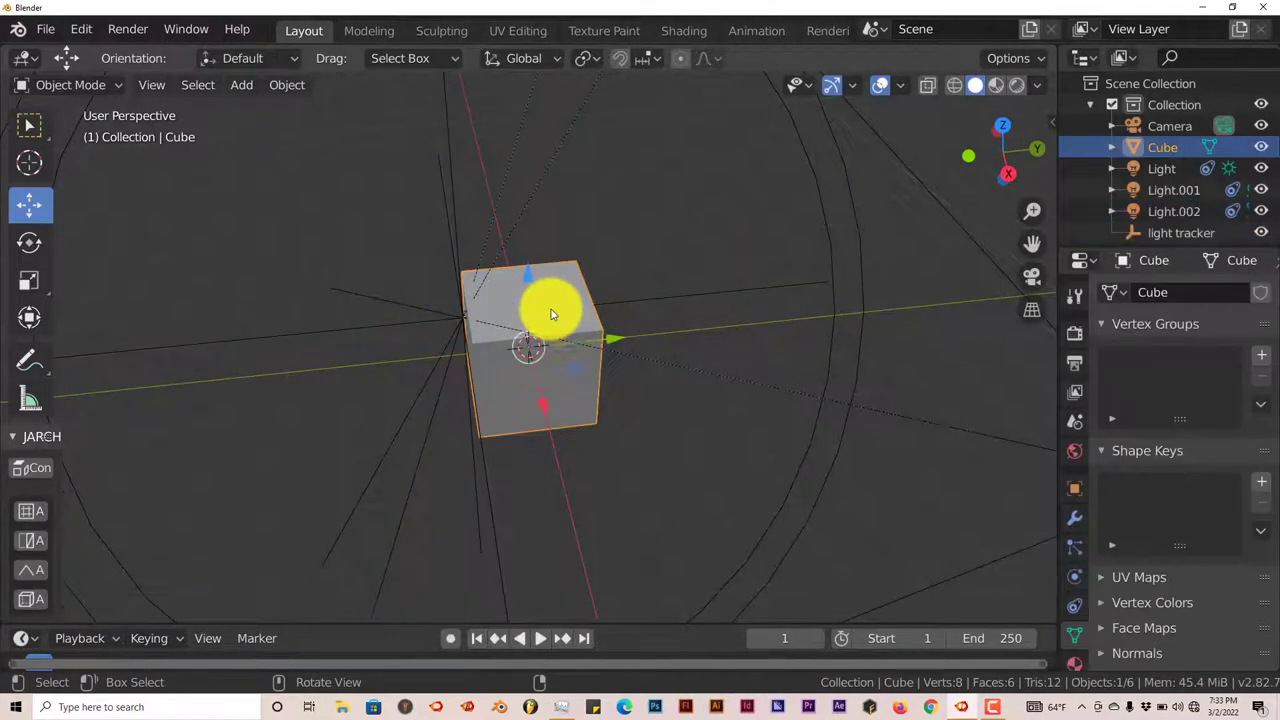
scroll(545, 340, "down", 4)
middle_click_drag(537, 371, 551, 394)
left_click(677, 437)
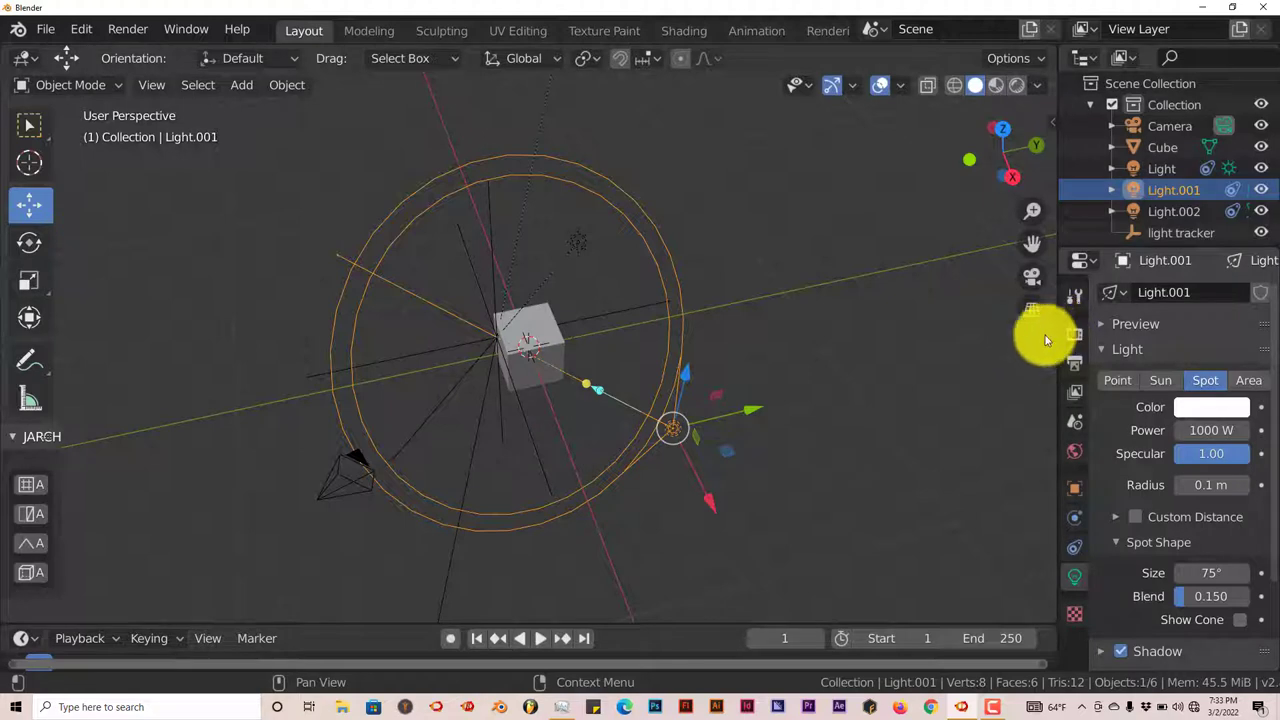
left_click(1211, 407)
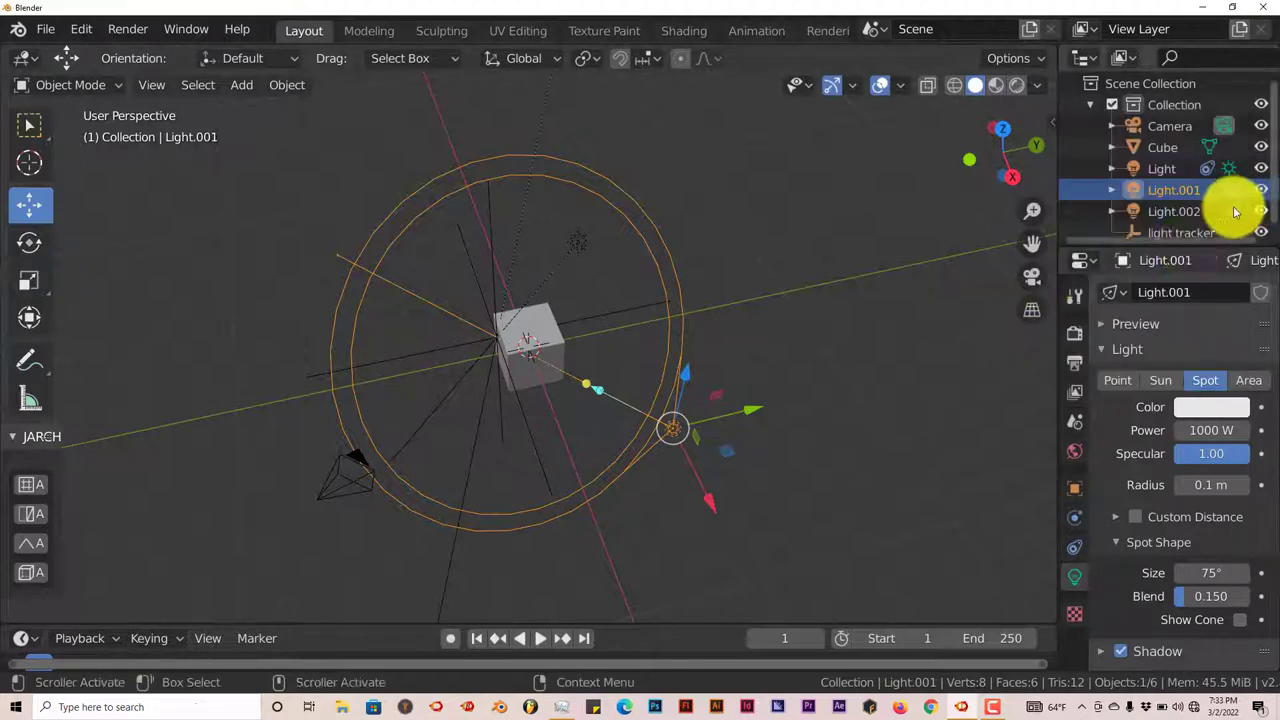
left_click(1210, 410)
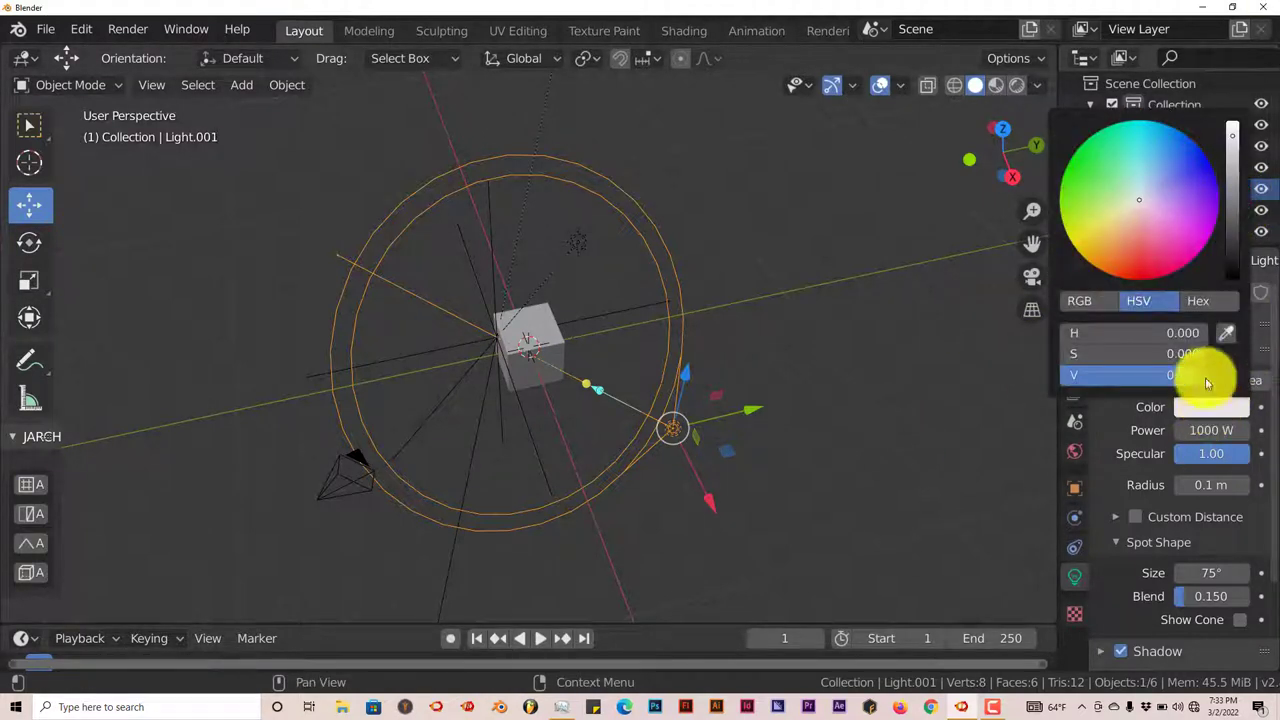
left_click(1172, 150)
middle_click_drag(742, 421, 780, 414)
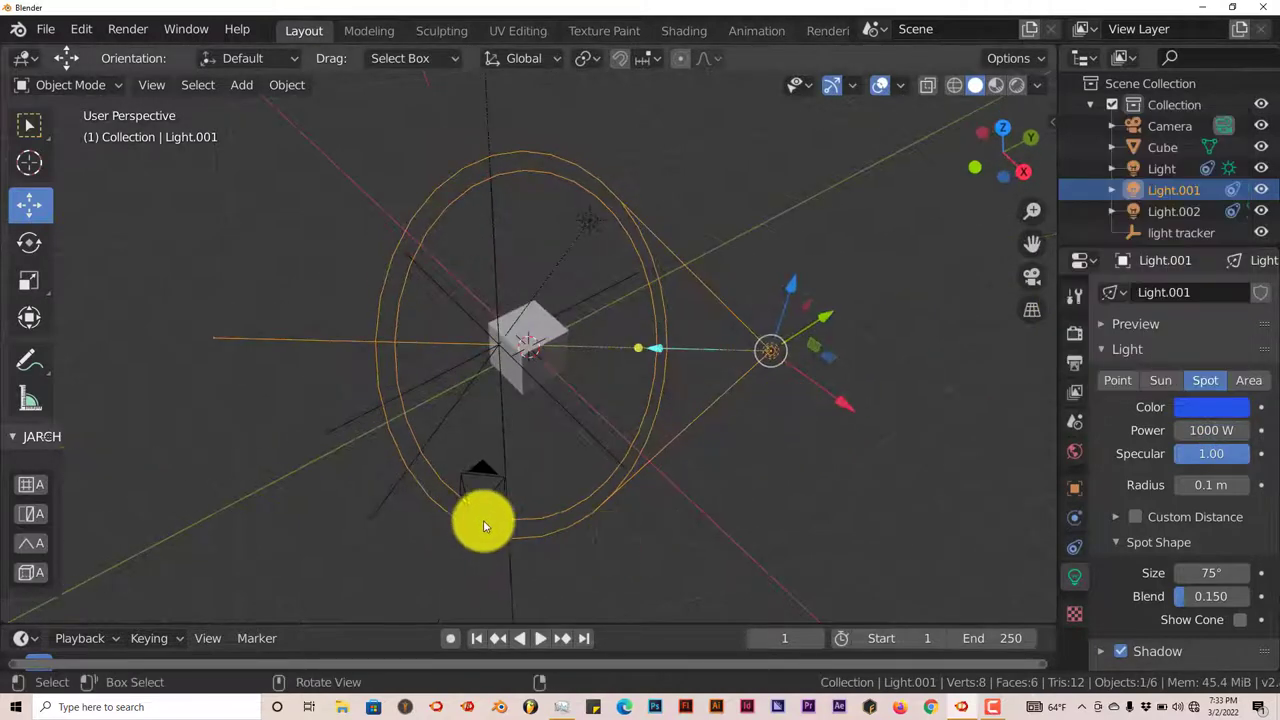
Set the sun Light's colour to yellow
middle_click_drag(480, 523, 594, 240)
left_click(594, 240)
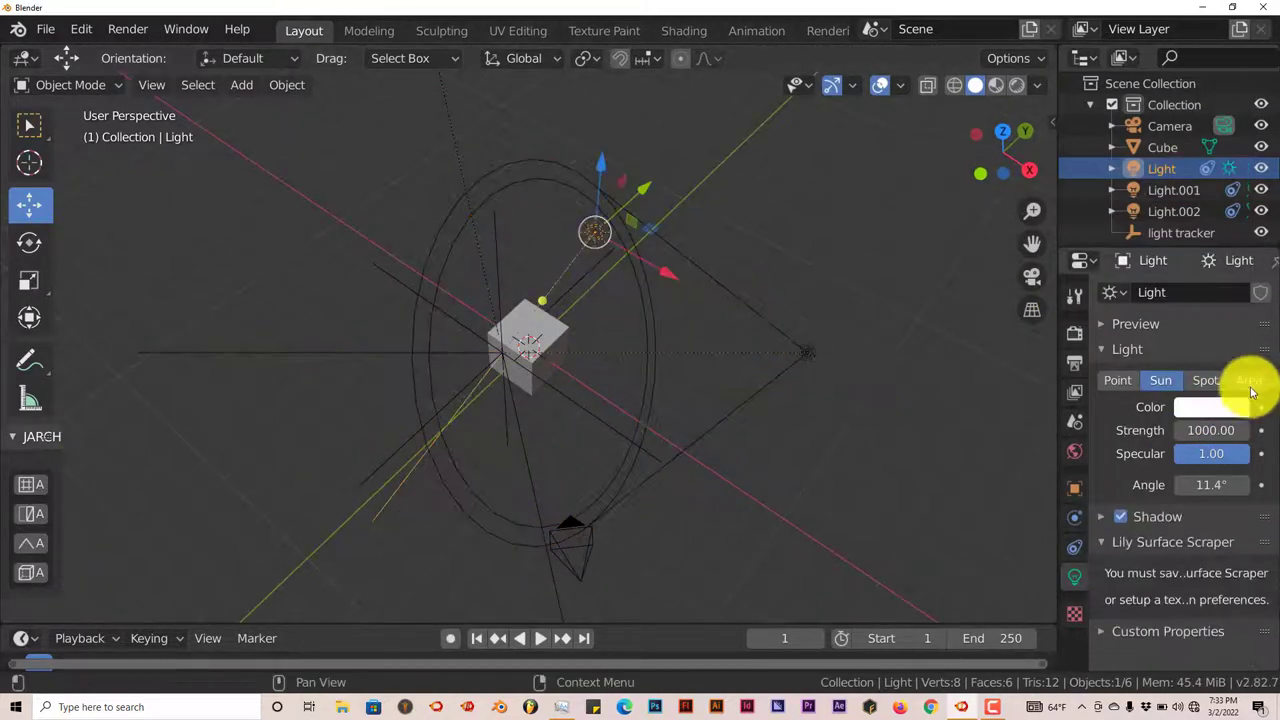
left_click(1228, 408)
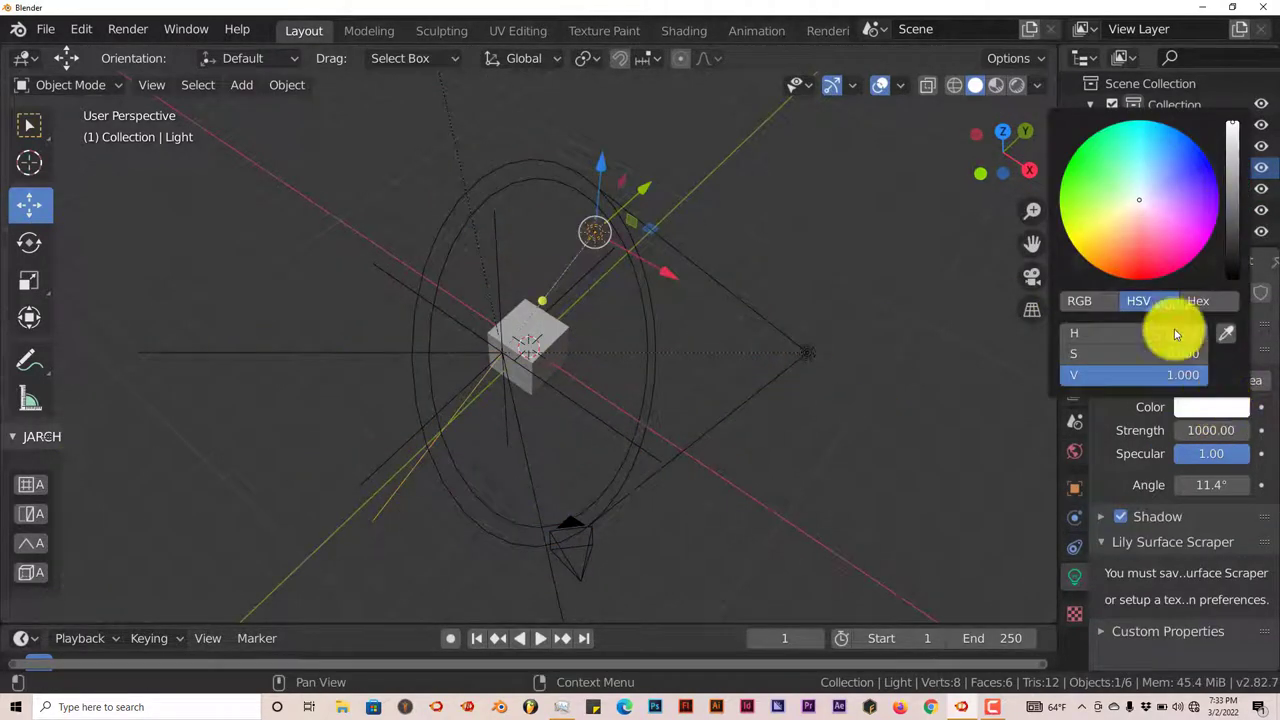
left_click(1081, 241)
middle_click_drag(709, 429, 437, 396)
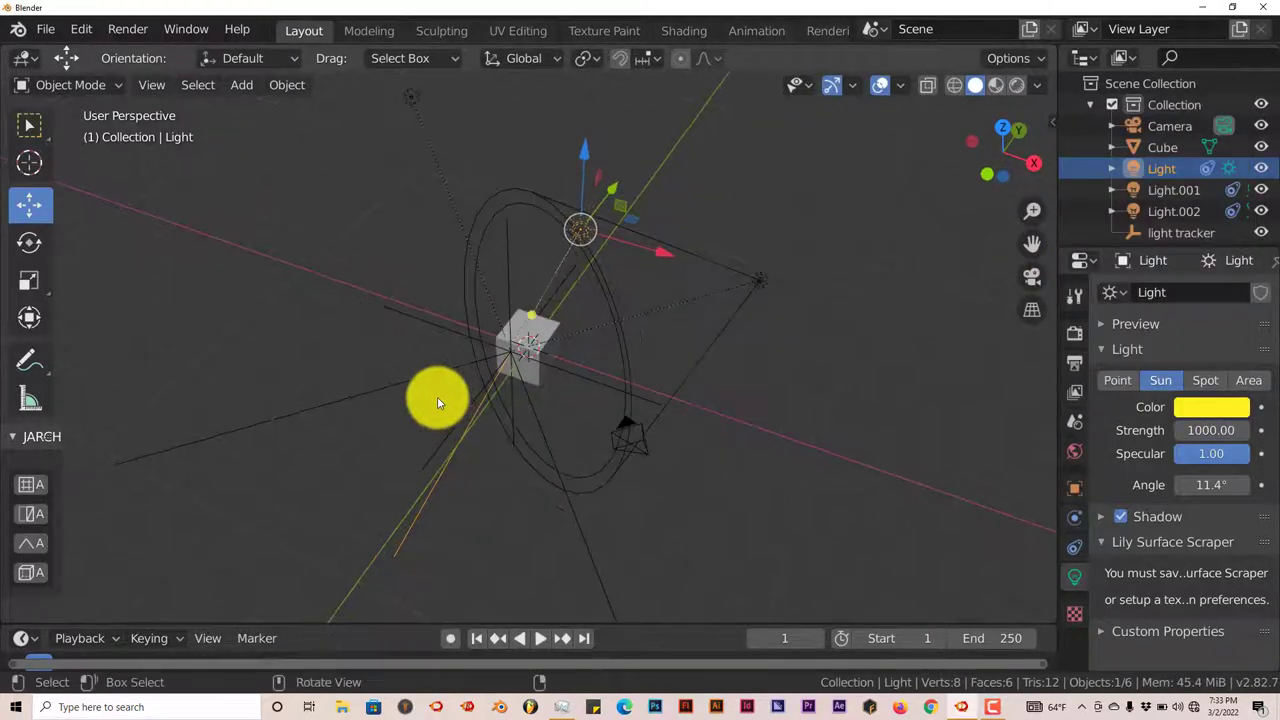
Set the area light Light.002's colour to green
left_click(405, 107)
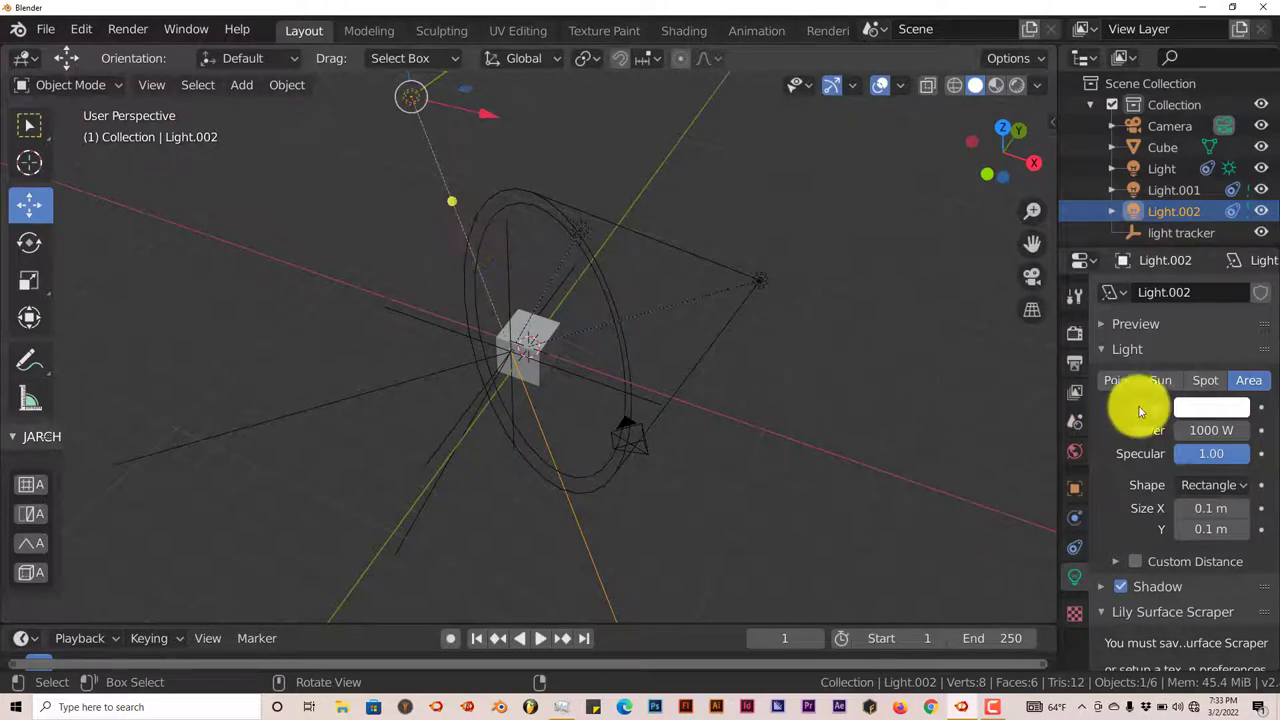
left_click(1215, 407)
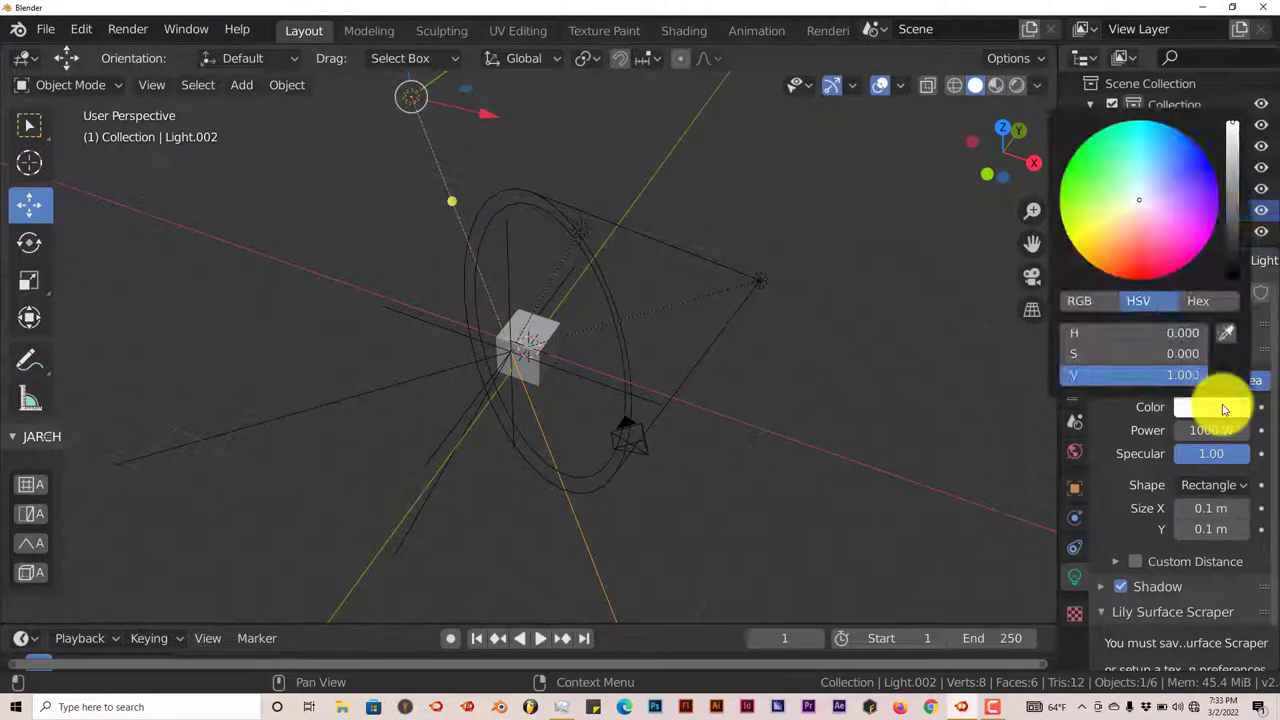
left_click(1080, 155)
middle_click_drag(757, 400, 725, 412)
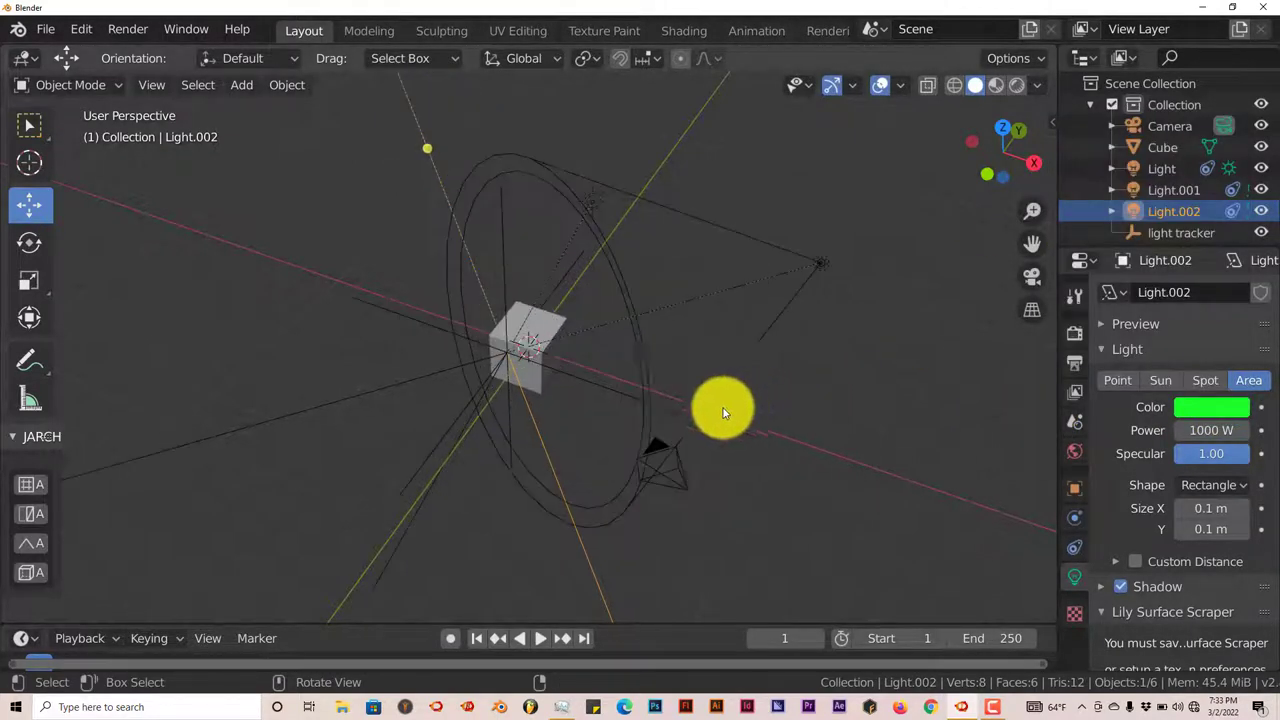
Switch to camera view and split the viewport, orbiting the right half freely
key("KP_0")
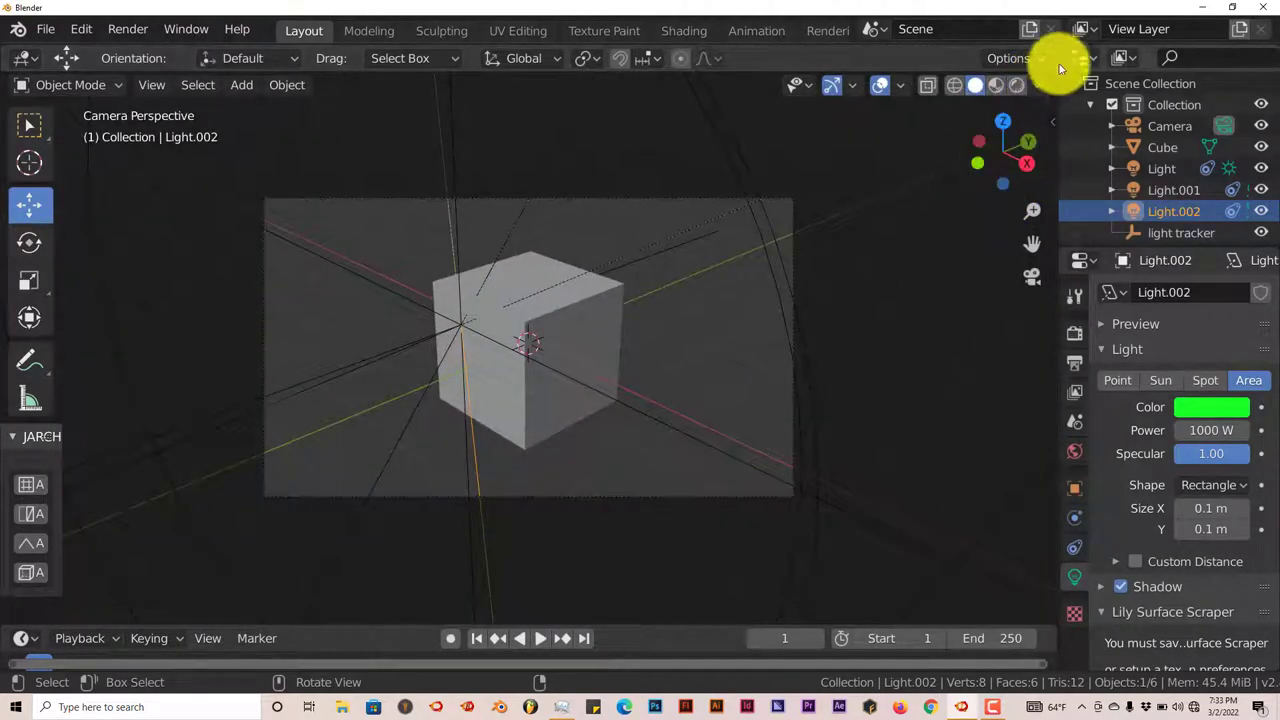
key("n")
left_click_drag(873, 77, 514, 137)
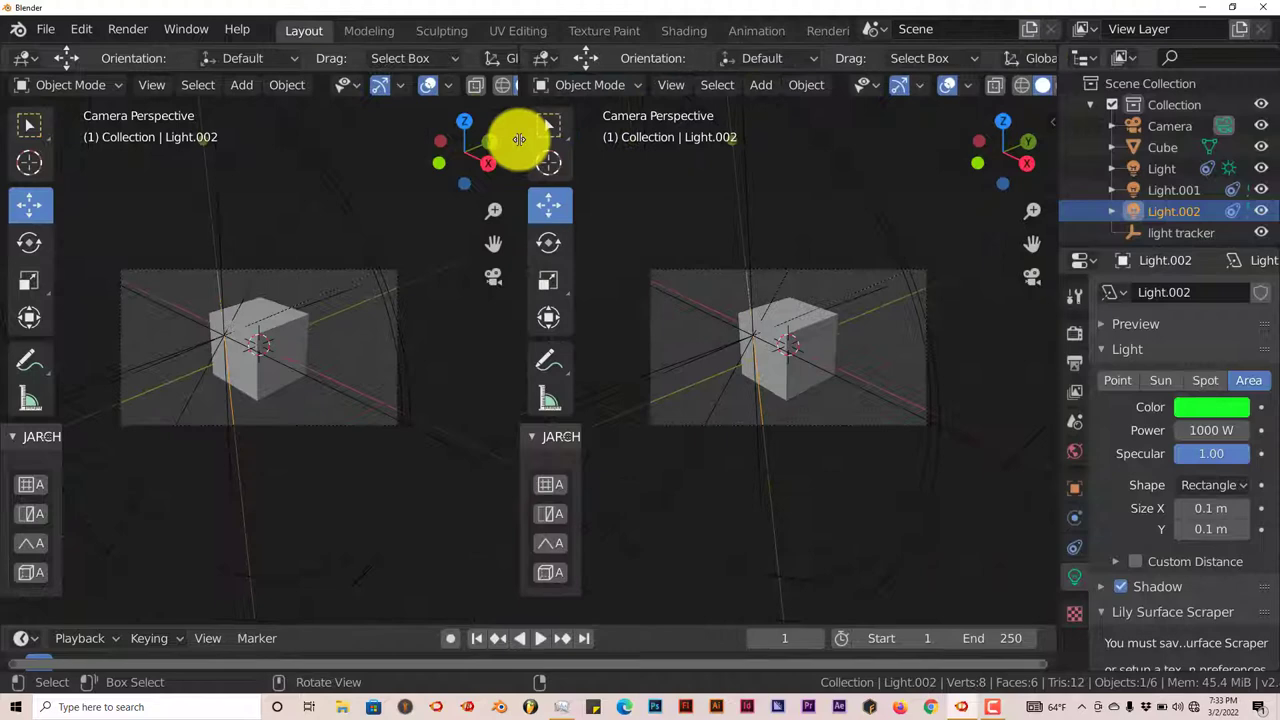
middle_click_drag(700, 338, 650, 350)
scroll(400, 305, "up", 2)
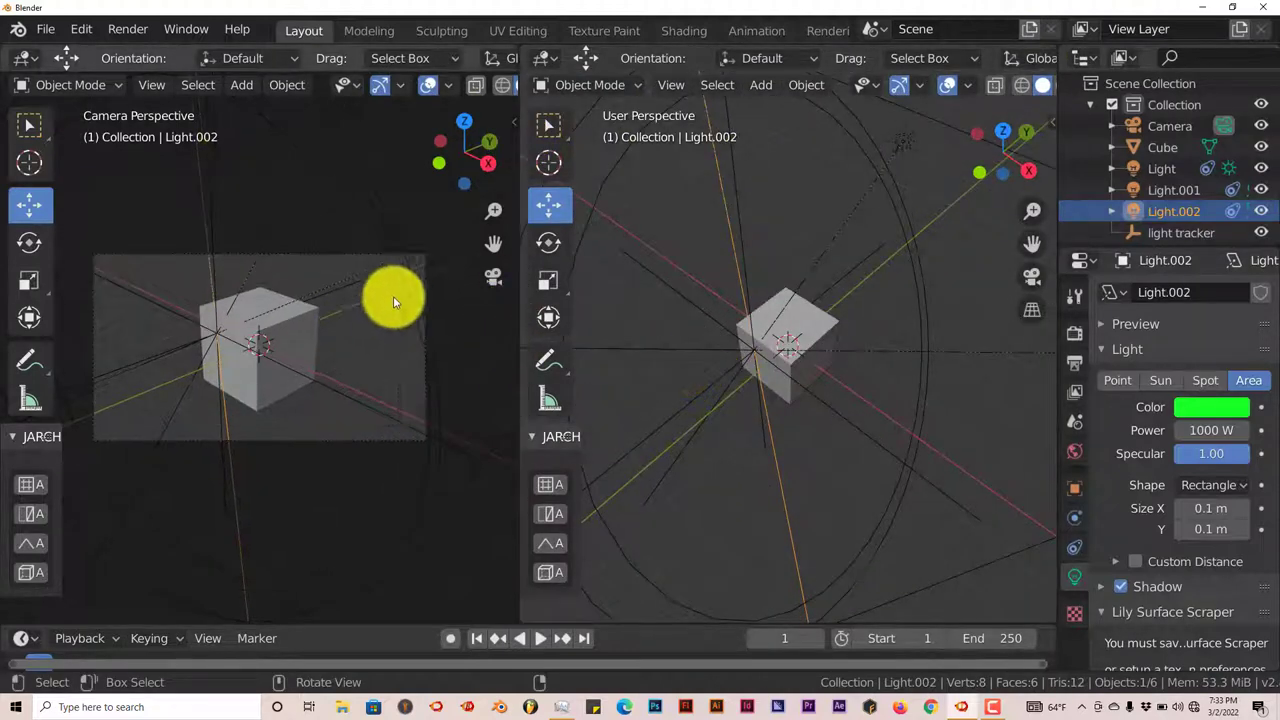
scroll(474, 90, "down", 3)
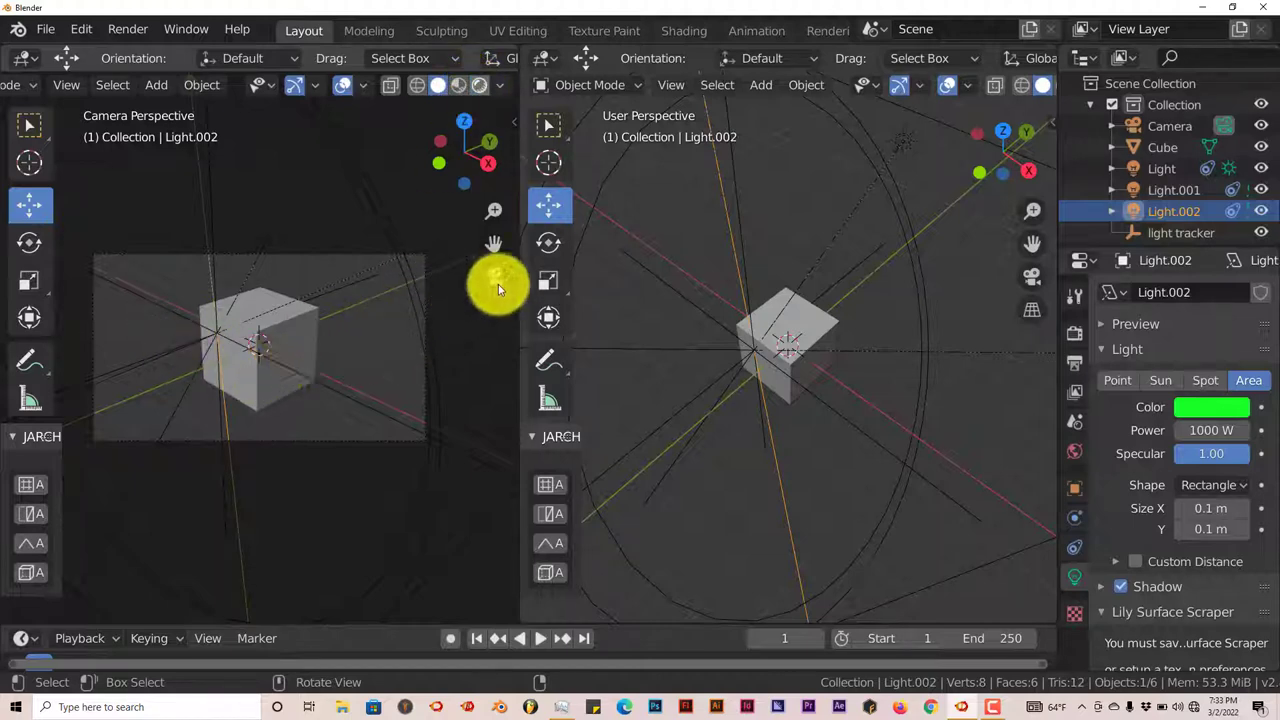
Set the left view to Rendered shading, viewed through the camera
key("z")
mouse_move(471, 286)
middle_mouse_down()
mouse_move(400, 349)
mouse_move(362, 363)
middle_mouse_up()
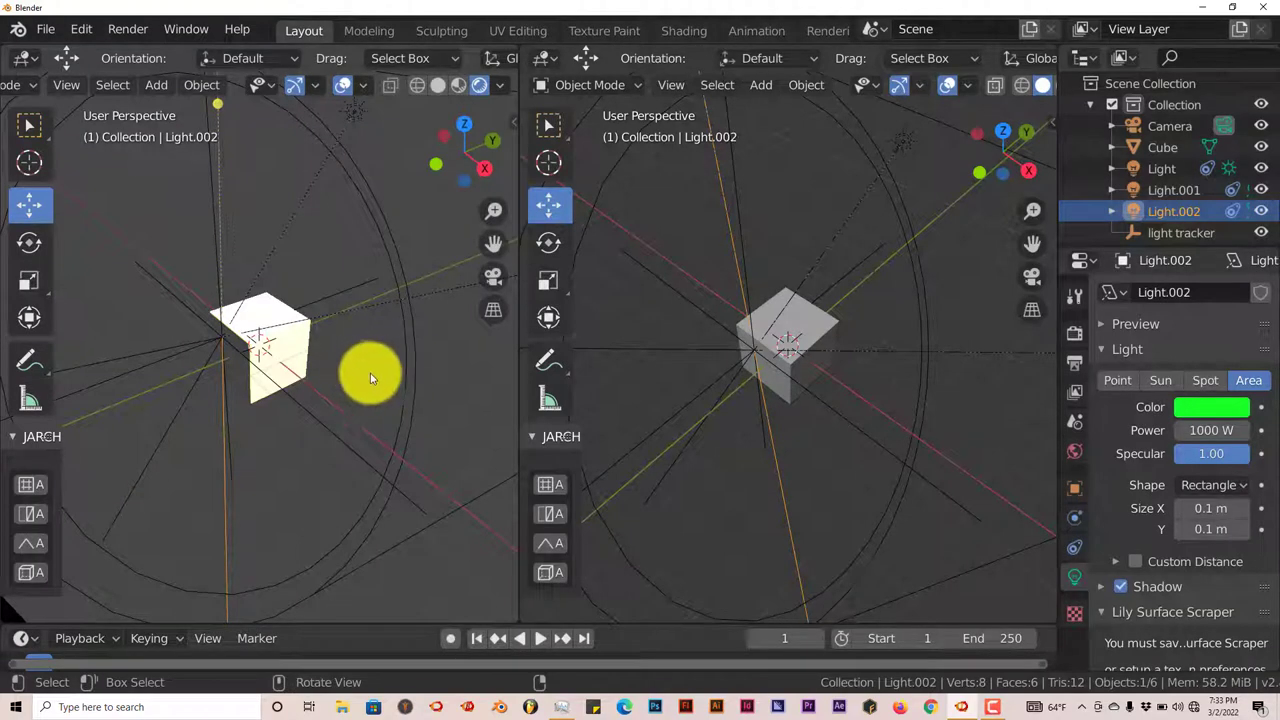
key("KP_0")
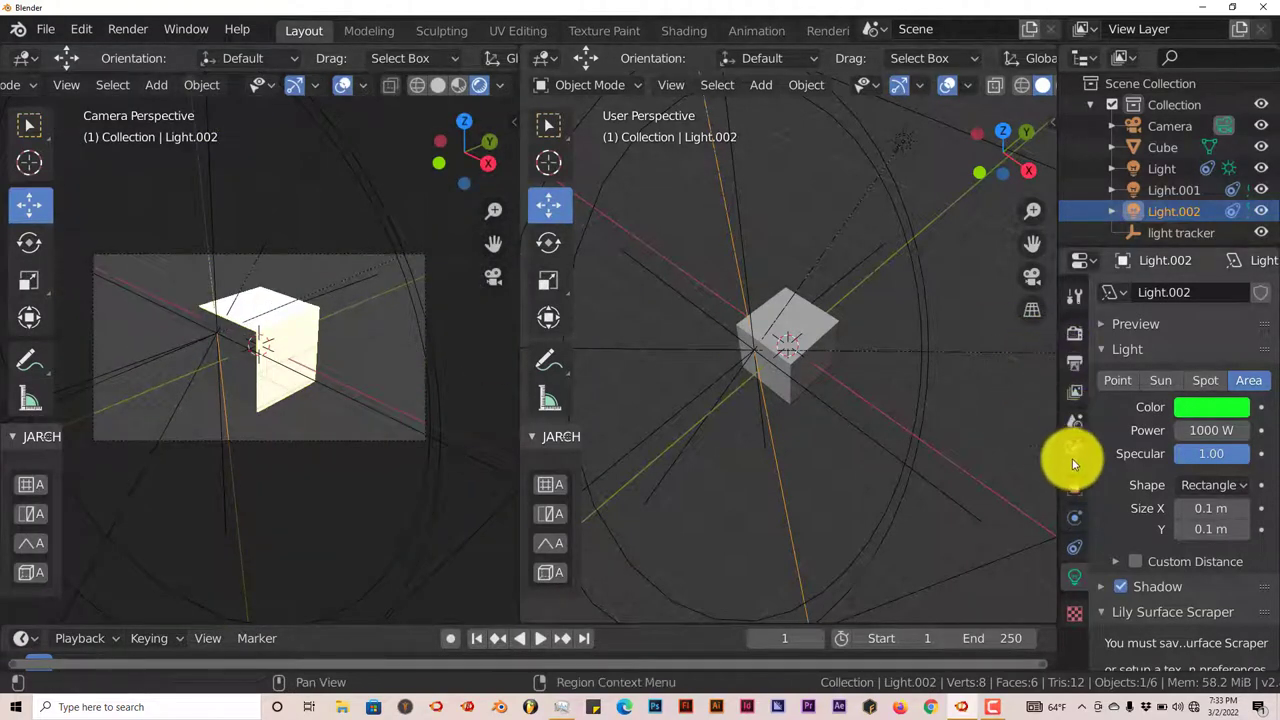
Darken the World background colour to near-black (value 0.092) behind the lit cube
left_click(1076, 459)
left_click(1204, 436)
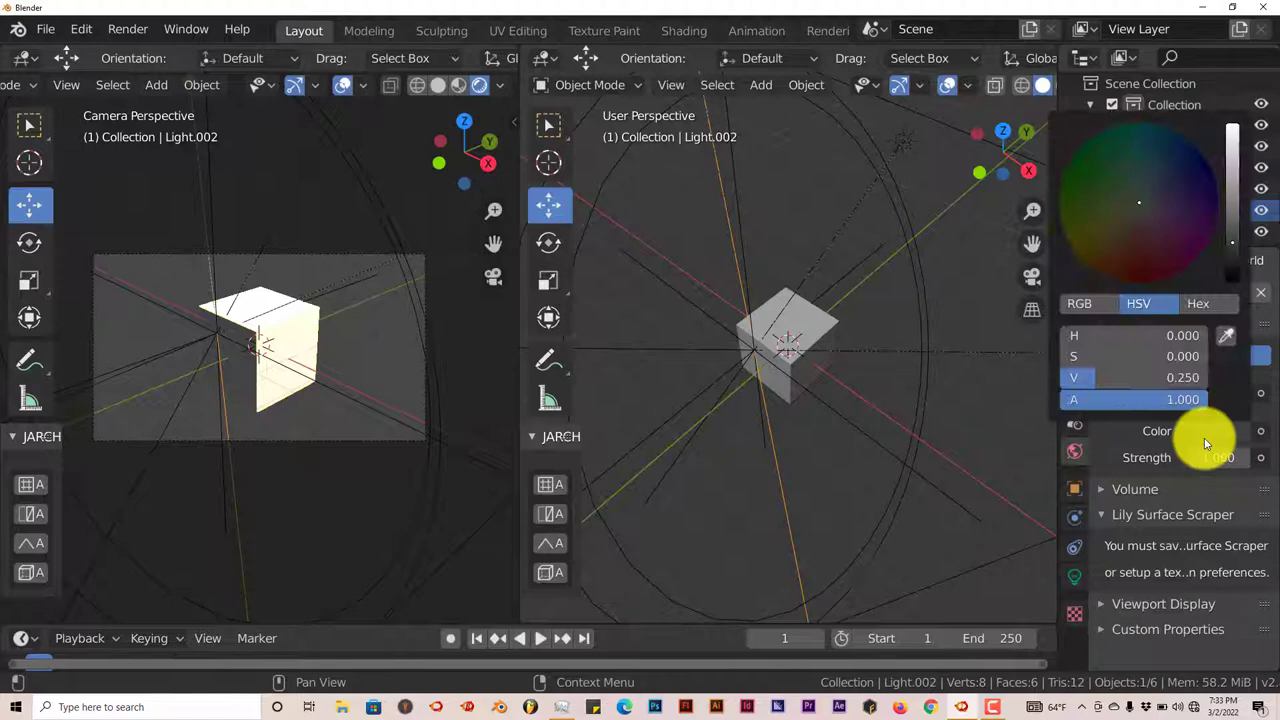
left_click_drag(1229, 243, 1232, 280)
scroll(405, 416, "up", 2)
scroll(326, 402, "up", 2)
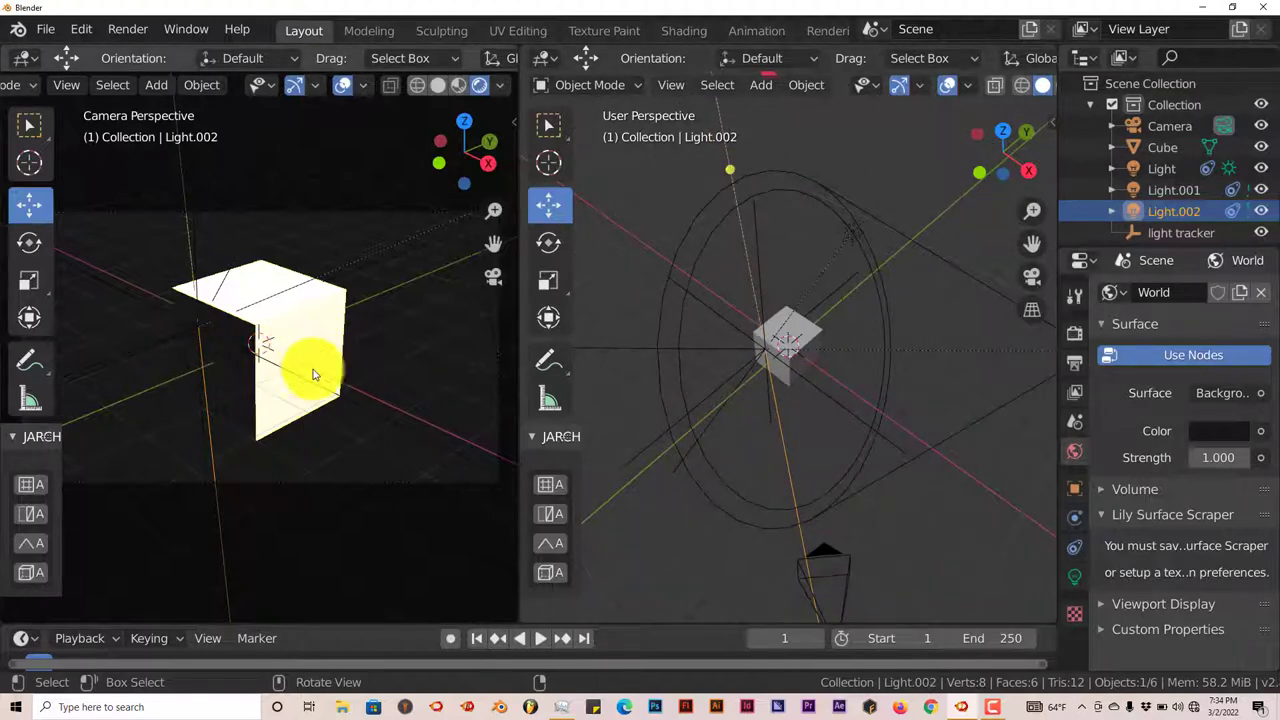
scroll(740, 360, "up", 1)
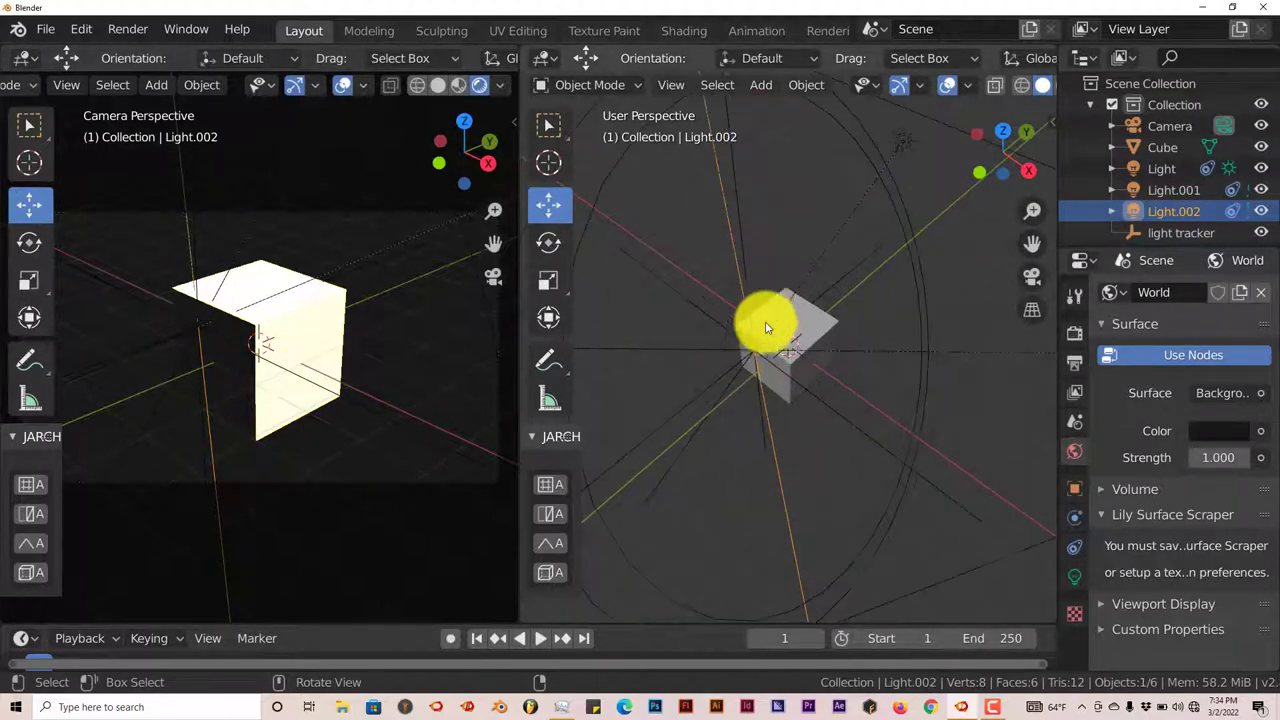
scroll(770, 322, "up", 1)
Reposition the light tracker empty with two grab moves
left_click(752, 352)
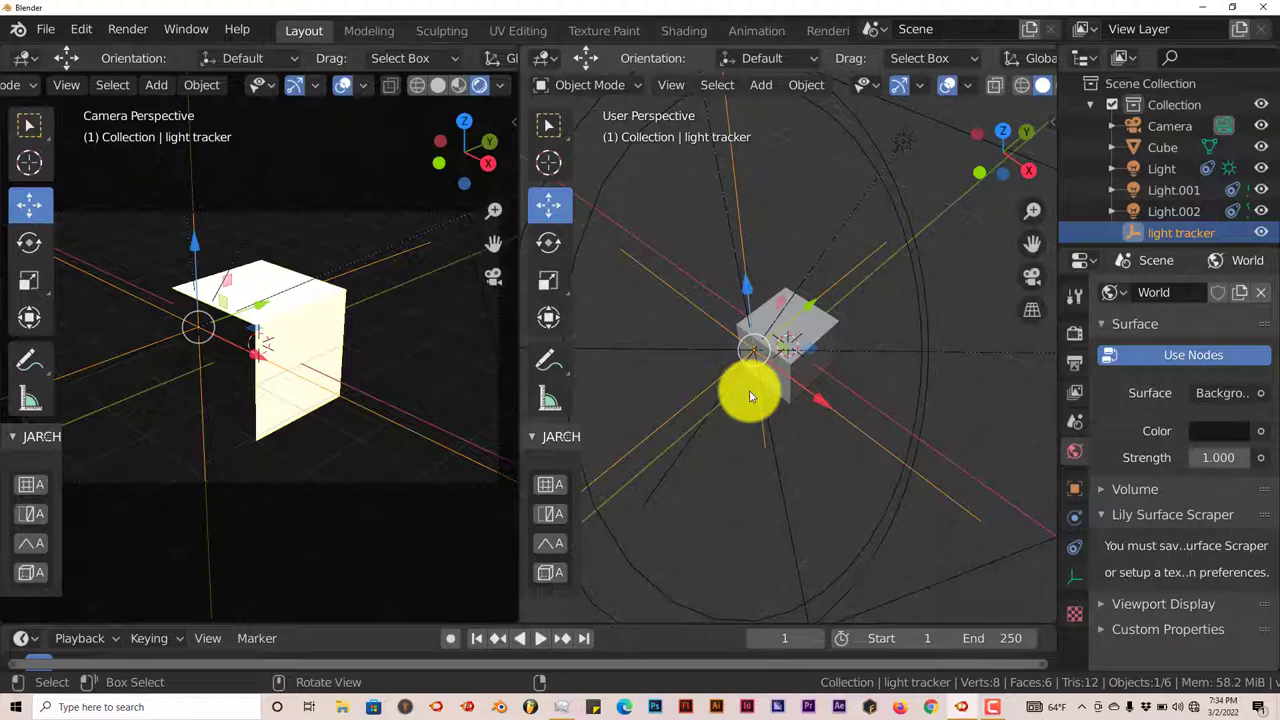
key("g")
left_click(832, 315)
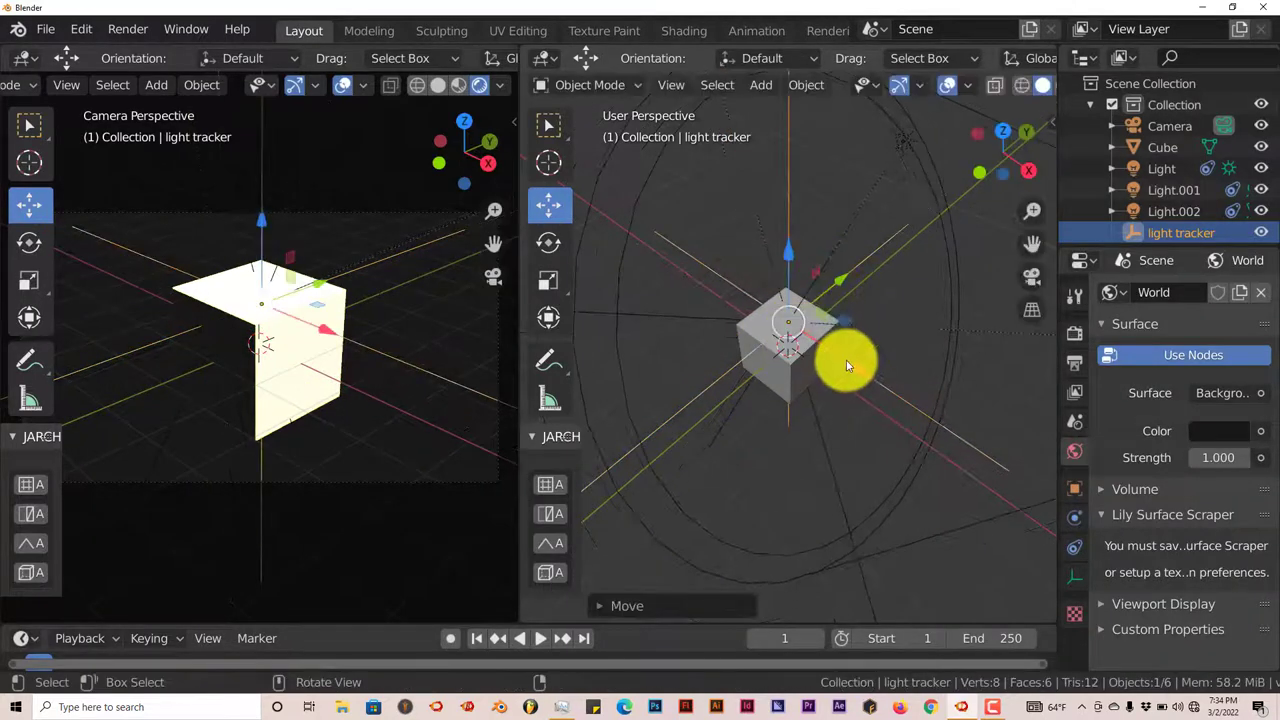
key("g")
left_click(851, 363)
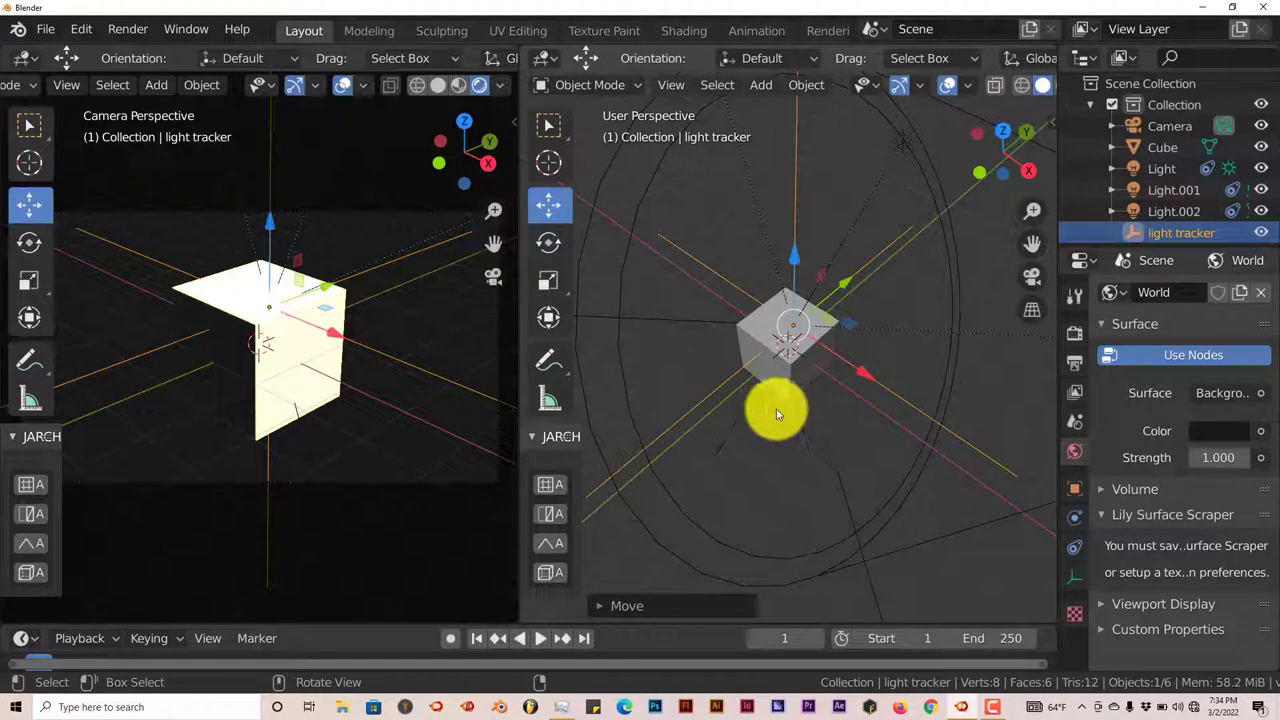
Move the cube further to the left, off-centre in the camera view
middle_click_drag(770, 420, 749, 357)
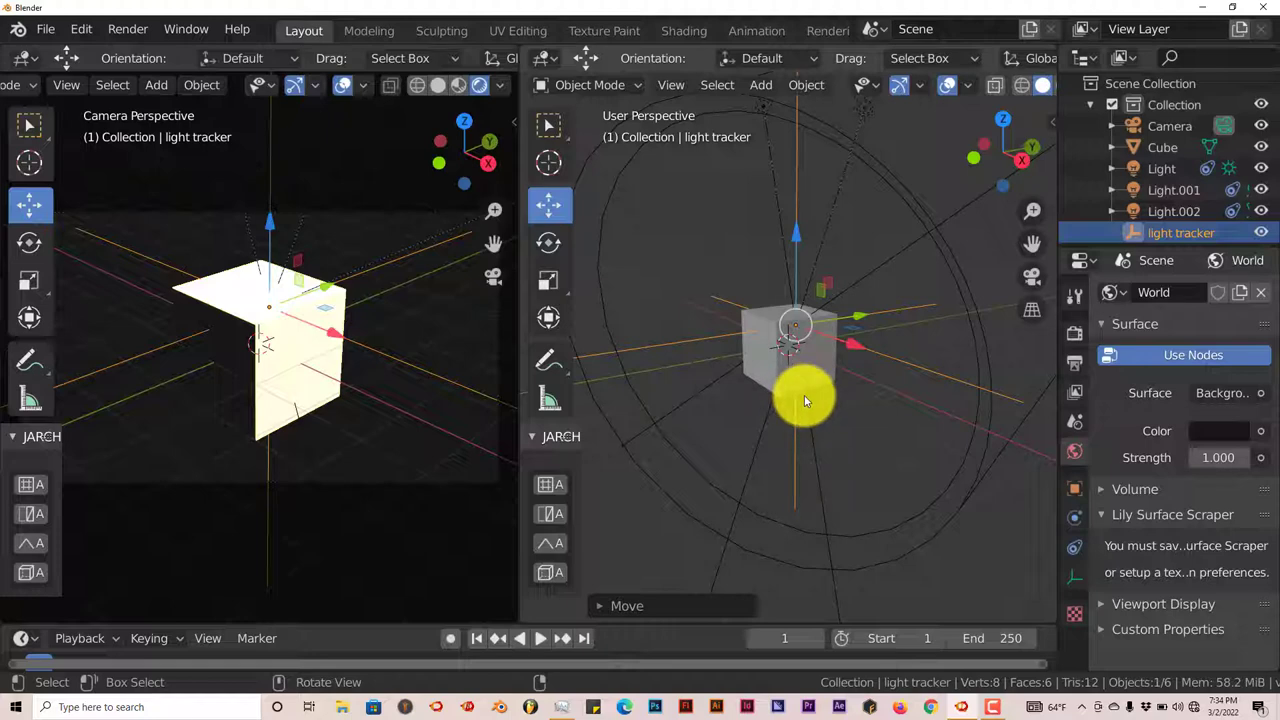
middle_click_drag(807, 395, 778, 372)
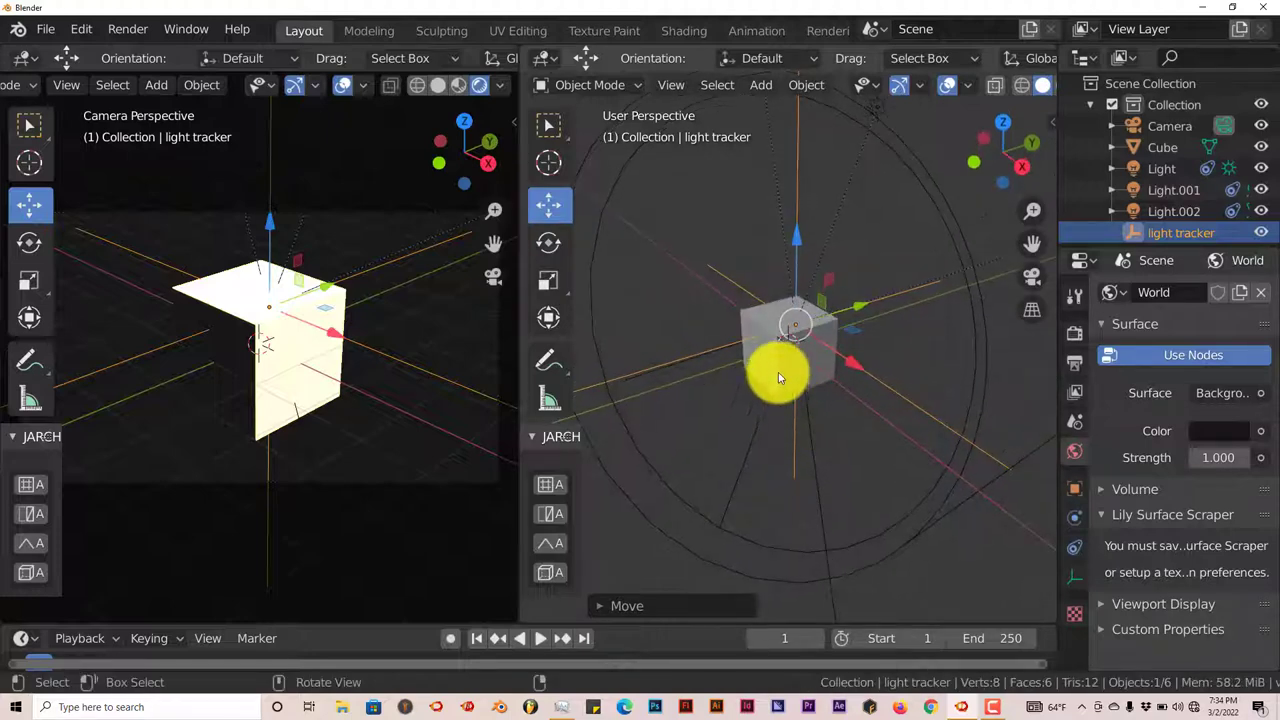
left_click(776, 369)
key("g")
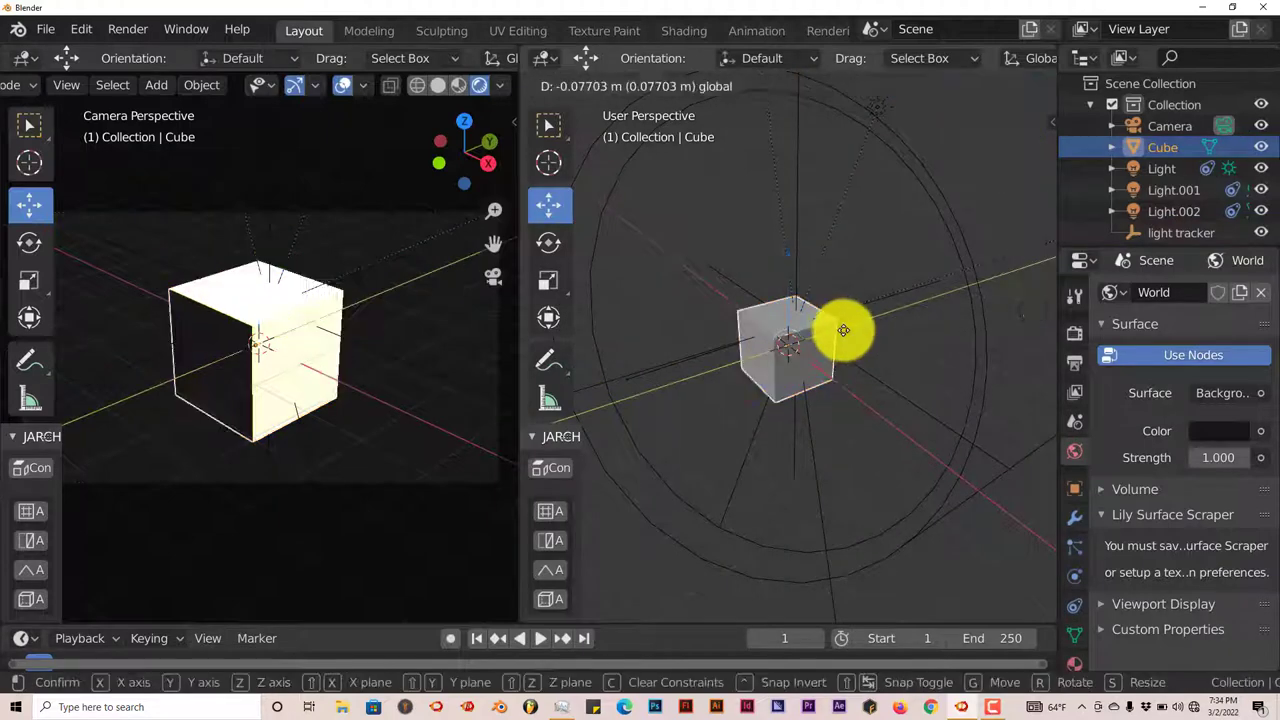
left_click(775, 370)
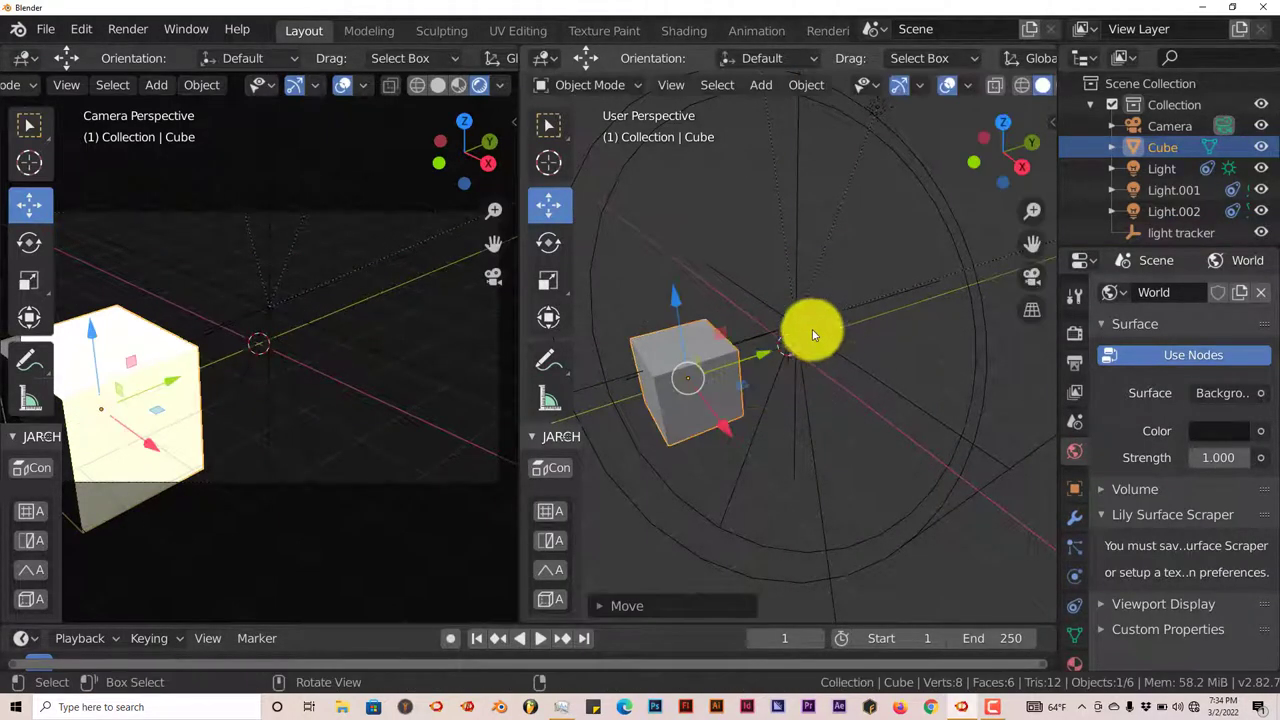
Place the light tracker empty onto the cube
left_click(795, 320)
key("g")
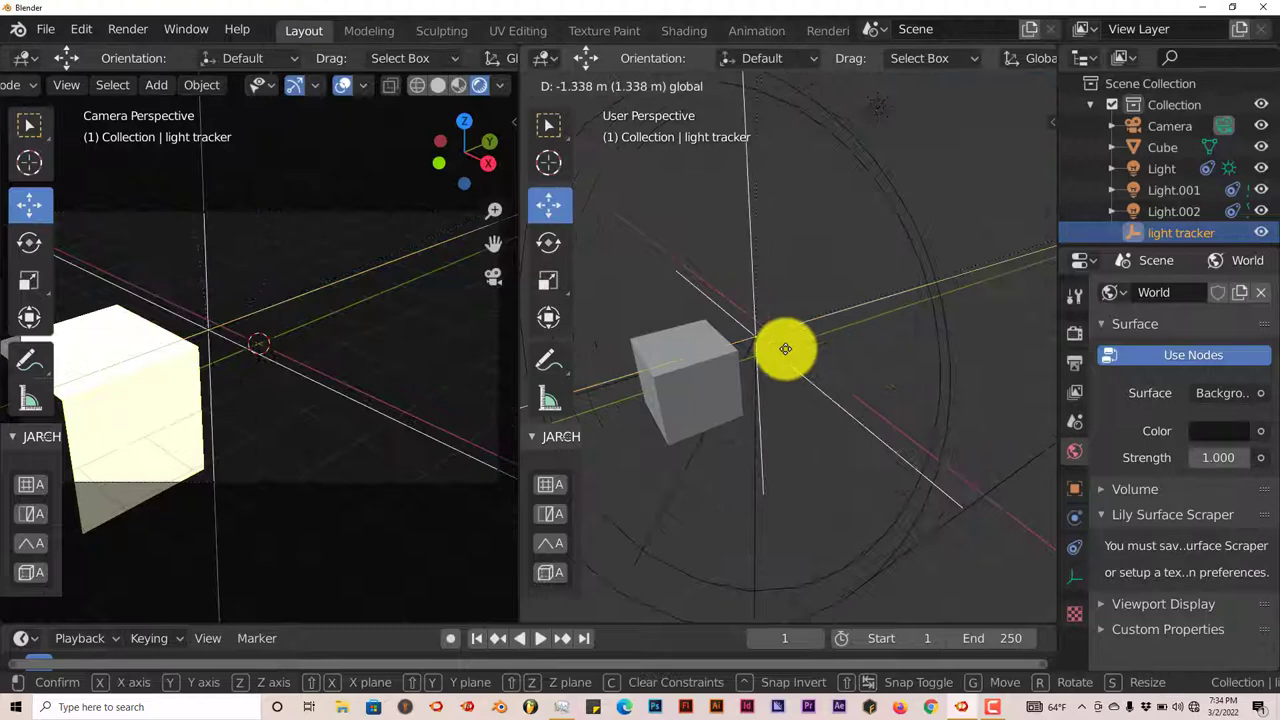
left_click(697, 405)
mouse_move(697, 405)
middle_mouse_down()
mouse_move(712, 418)
mouse_move(700, 430)
middle_mouse_up()
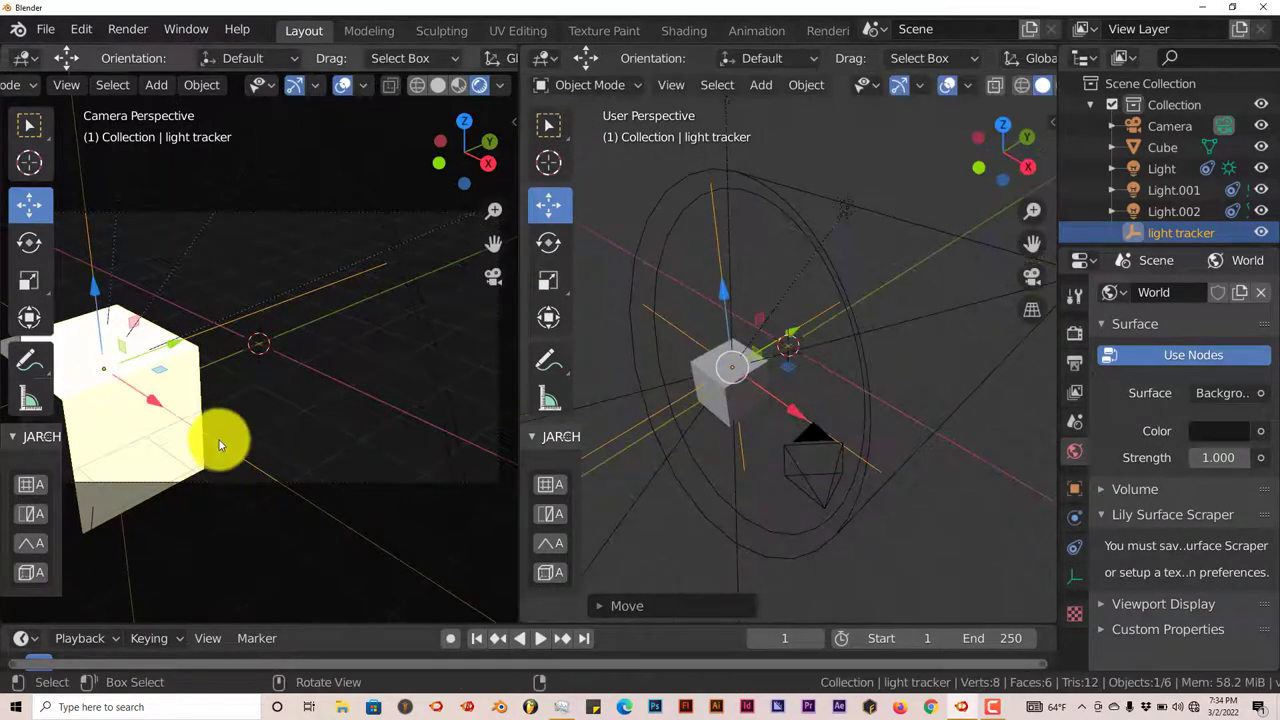
scroll(257, 443, "down", 2)
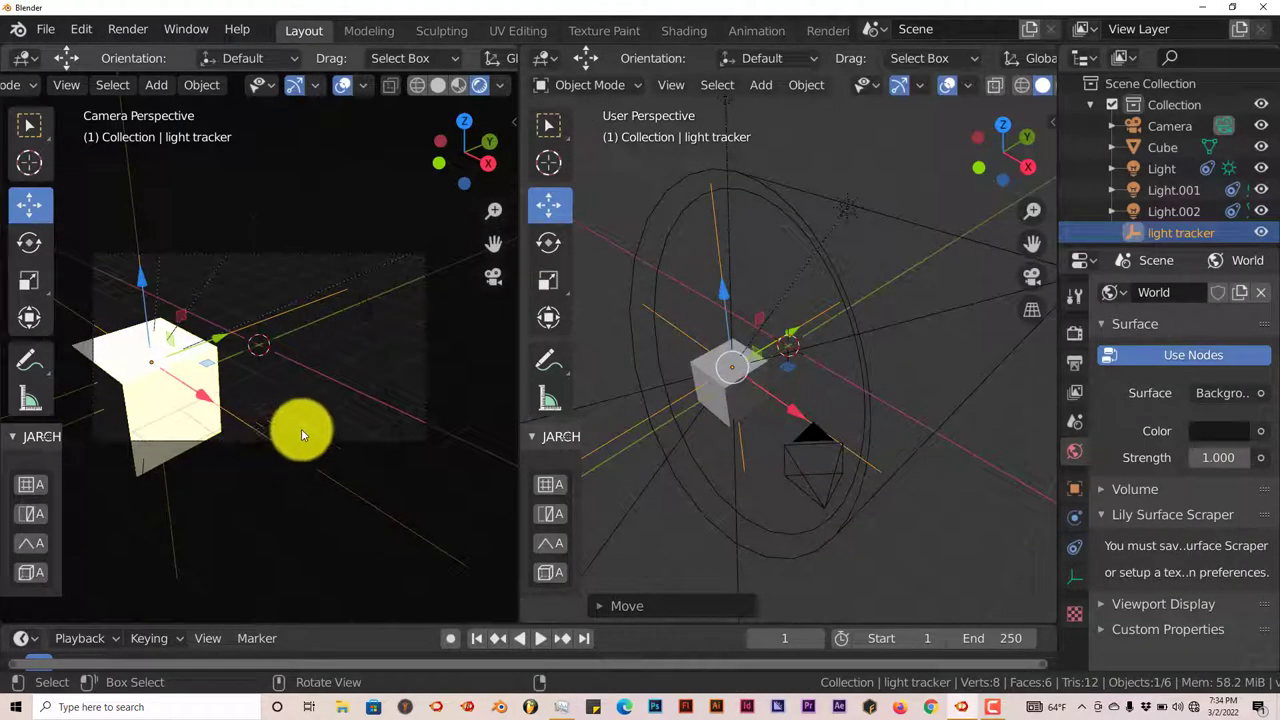